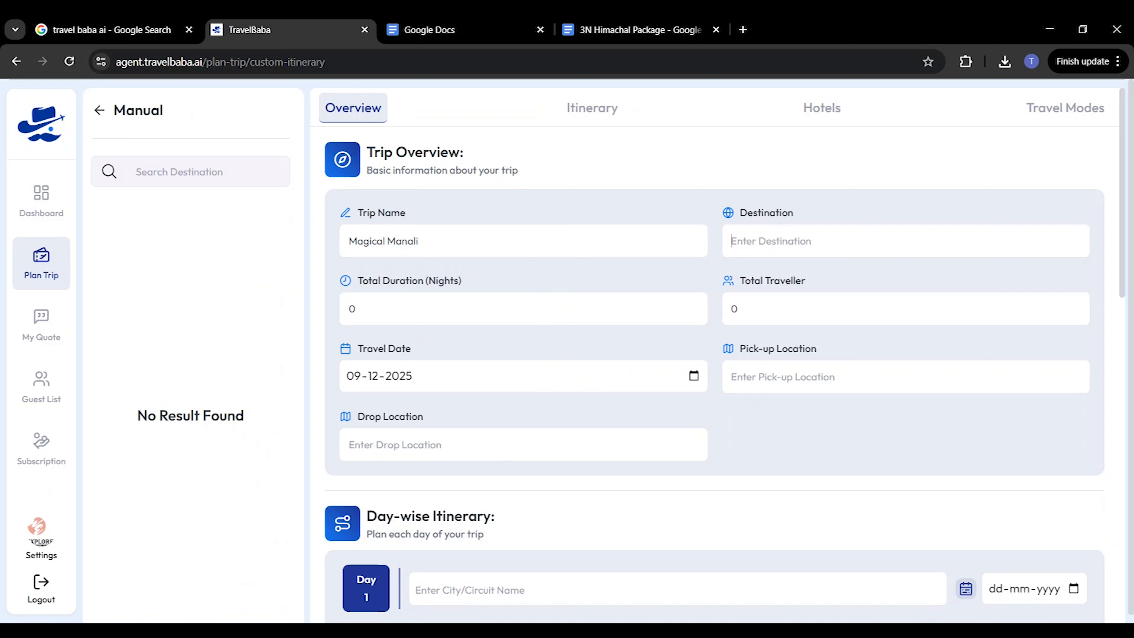
# Set the destination to Himachal, the duration to 3 nights, the travellers to 2 and the travel date to 25-12-2025
pyautogui.press('BackSpace')
pyautogui.write('3')
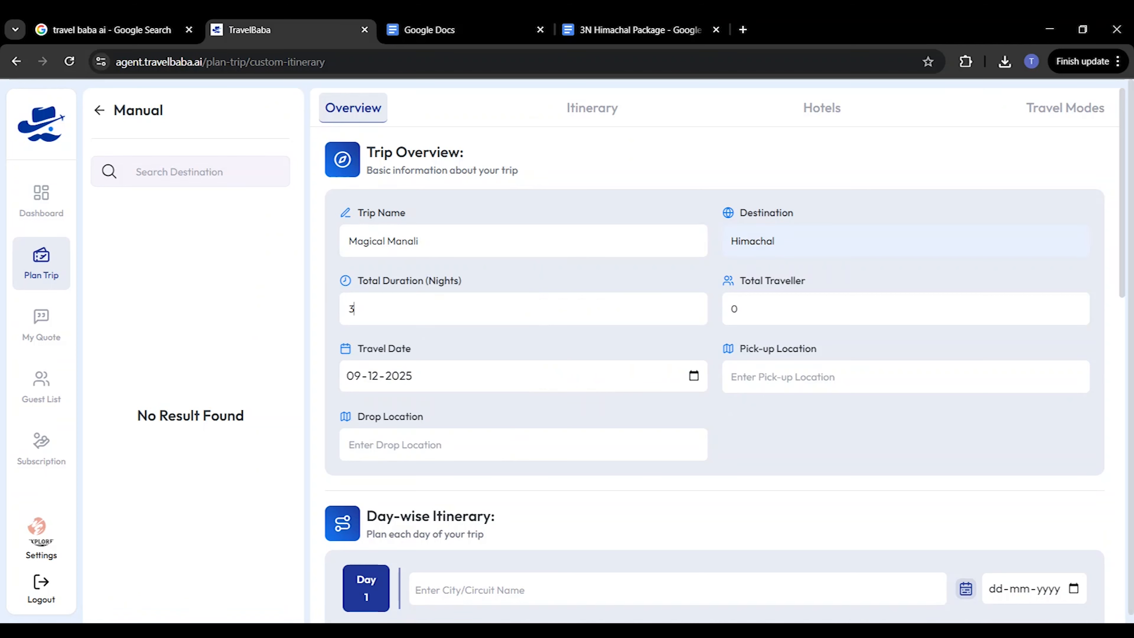
pyautogui.press('Tab')
pyautogui.write('2')
pyautogui.click(463, 510)
# Enter Chandigarh as both the pick-up and the drop location of the trip
pyautogui.click(796, 382)
pyautogui.click(766, 413)
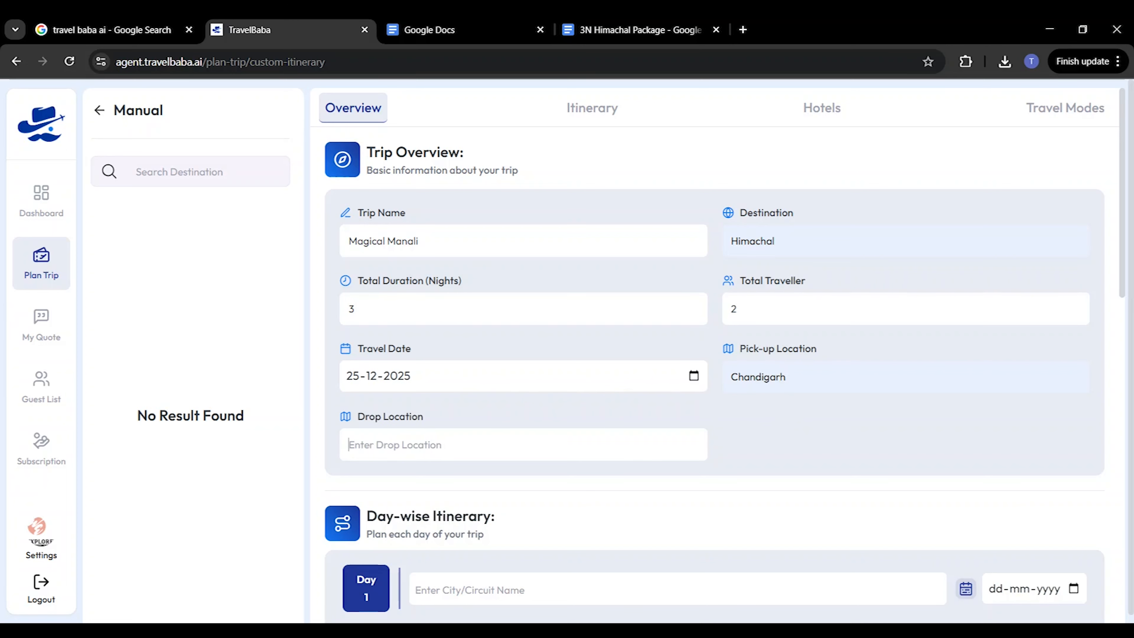
pyautogui.click(435, 426)
# Copy the Day 1 title "Reach Manali" from the 3N Himachal Package document in Google Docs into Day 1's city/circuit name in TravelBaba
pyautogui.scroll(-5, 744, 448)
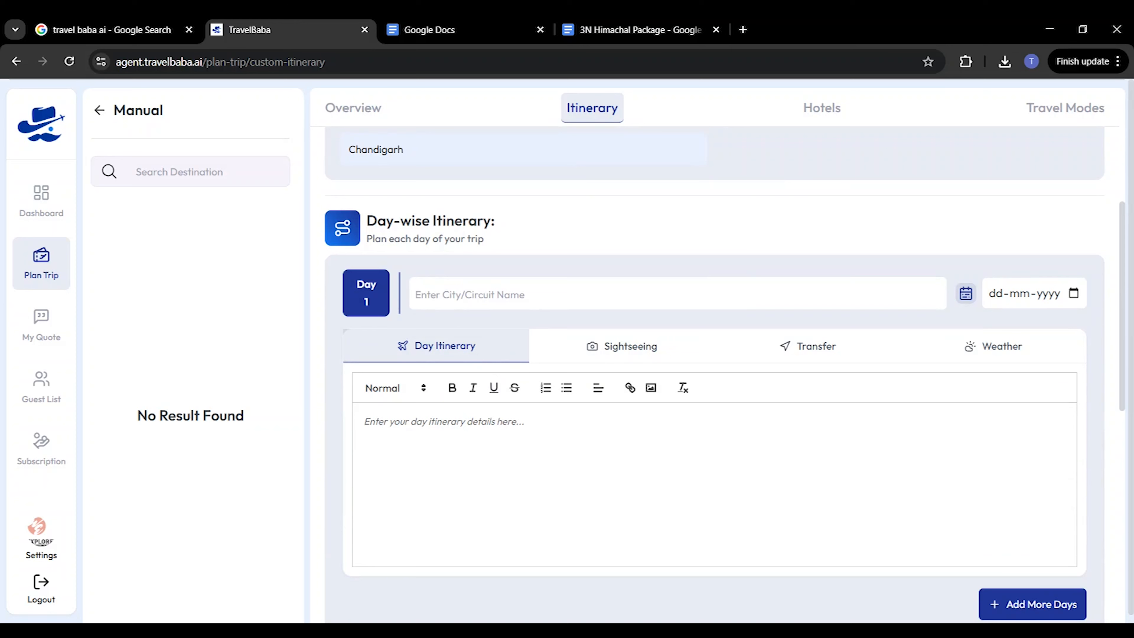
pyautogui.click(544, 266)
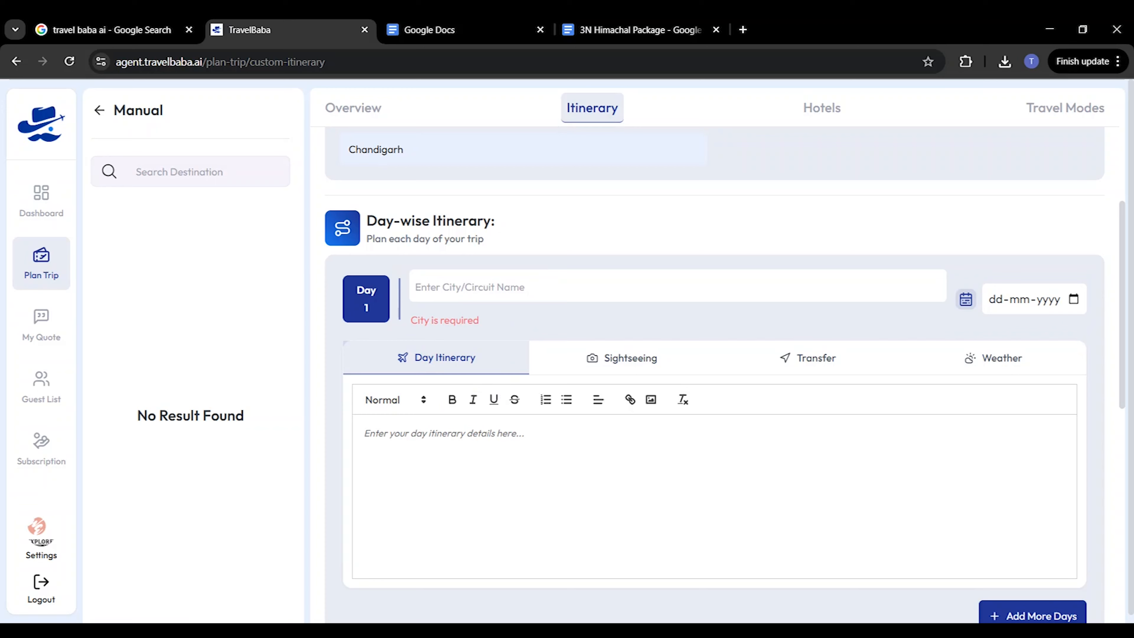
pyautogui.click(639, 23)
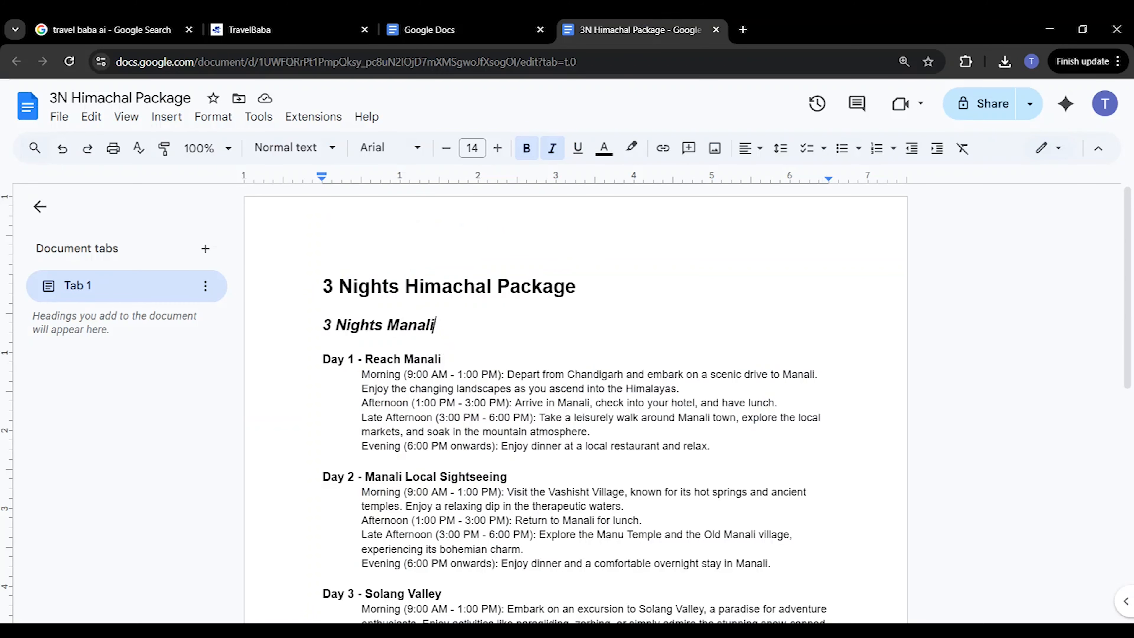
pyautogui.scroll(-2, 576, 402)
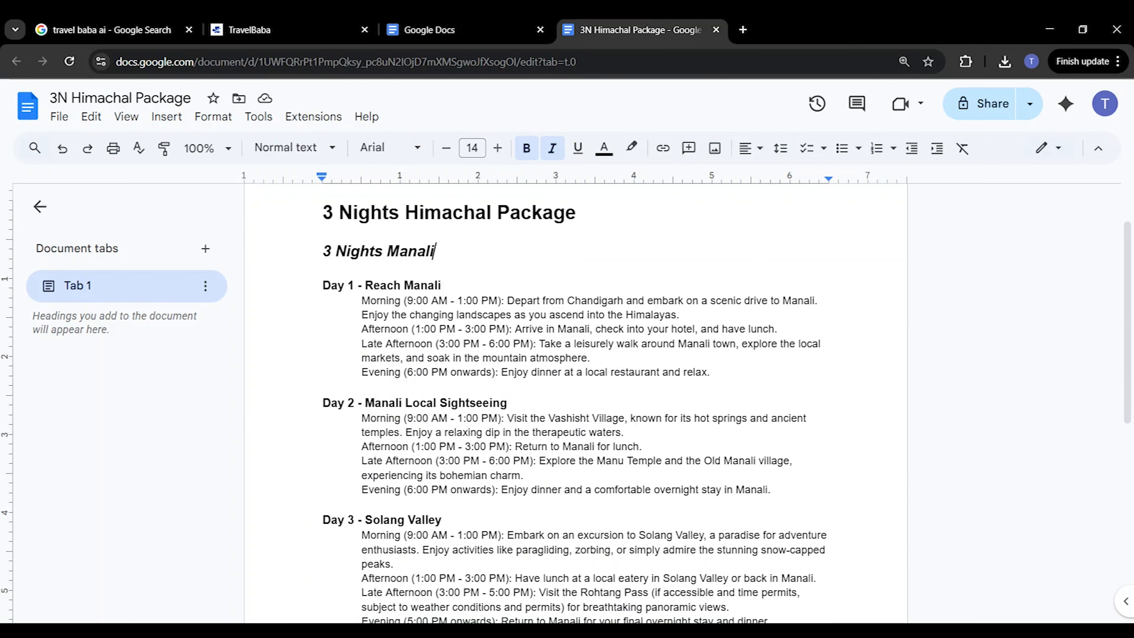
pyautogui.moveTo(365, 285); pyautogui.dragTo(446, 286)
pyautogui.hotkey('ctrl', 'c')
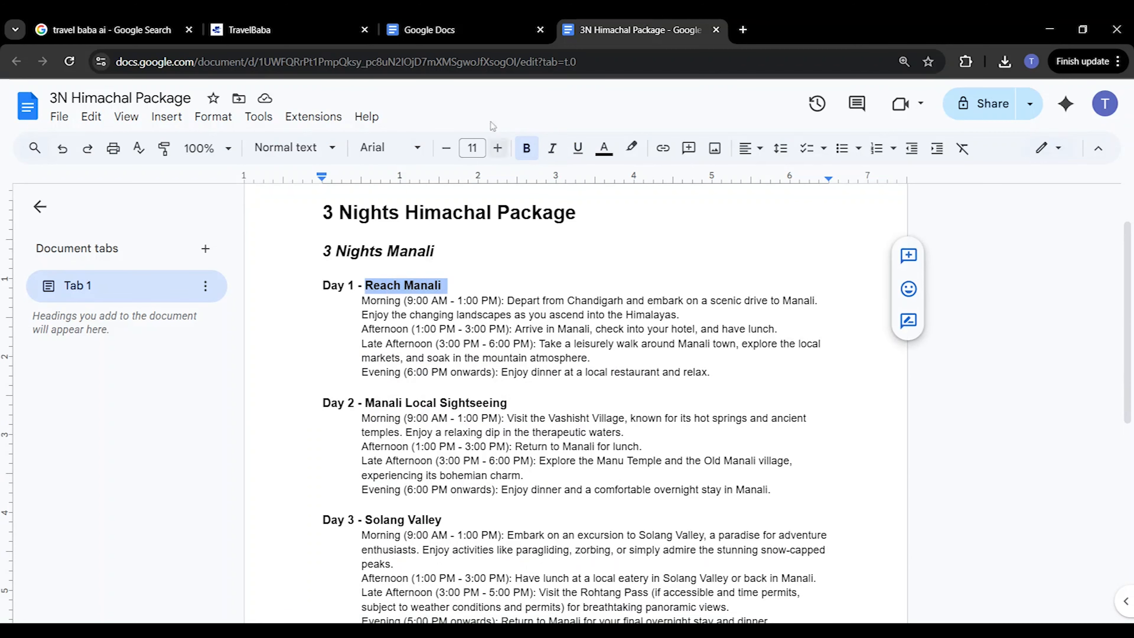
pyautogui.click(280, 20)
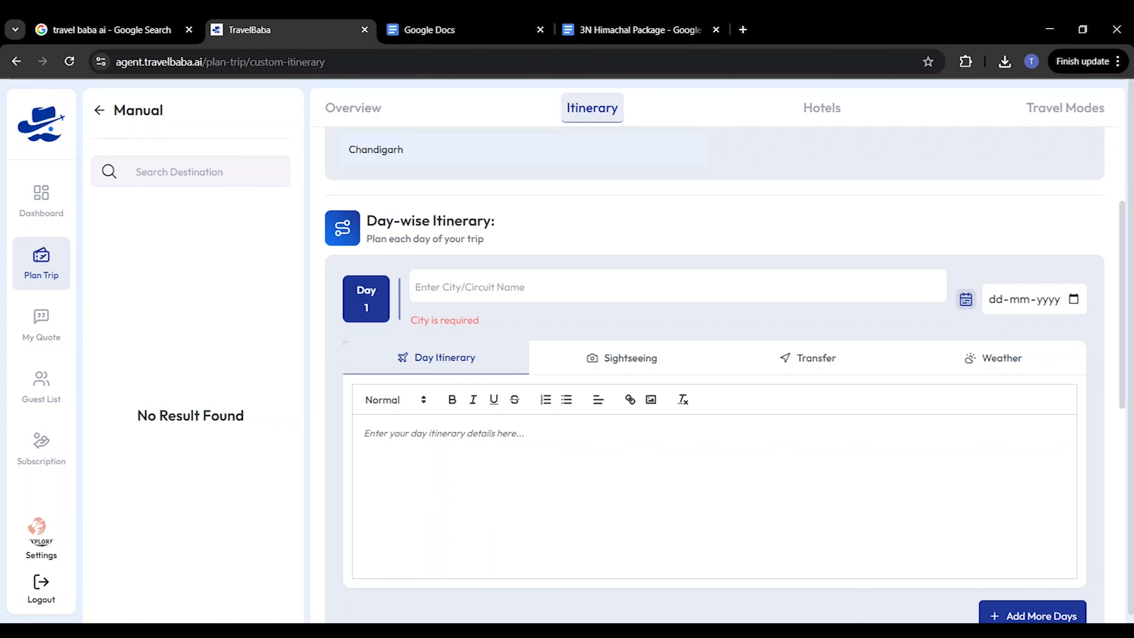
pyautogui.hotkey('ctrl', 'v')
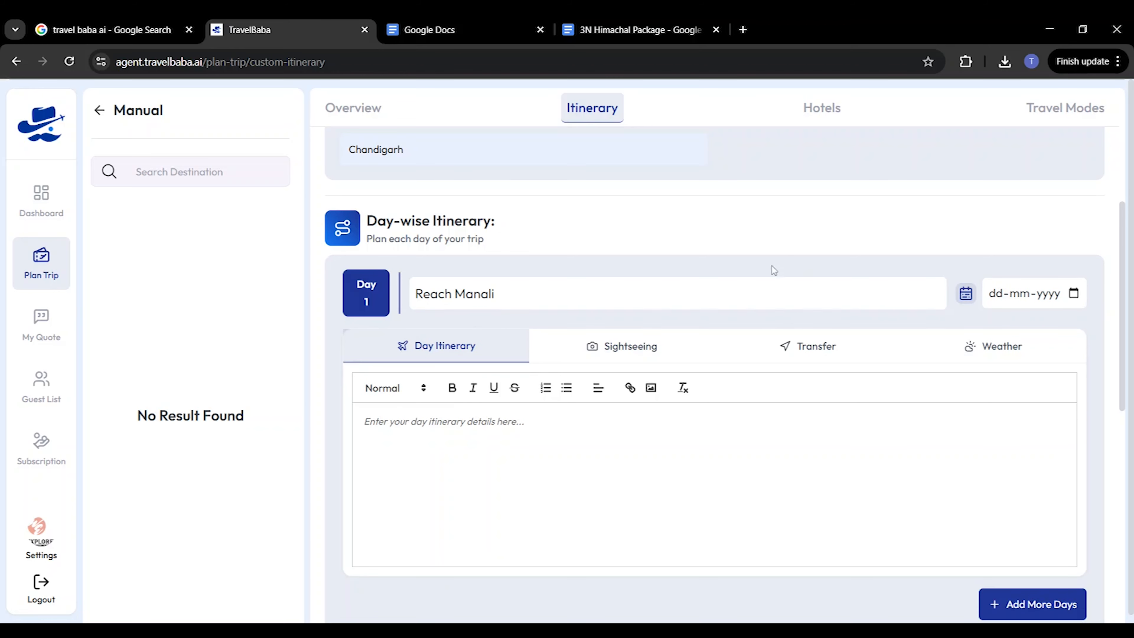
# Set the Day 1 date to 25-12-2025 and copy the Day 1 schedule from the Google Docs document into its day itinerary
pyautogui.scroll(3, 580, 274)
pyautogui.scroll(-3, 982, 291)
pyautogui.click(601, 22)
pyautogui.moveTo(362, 300); pyautogui.dragTo(715, 373)
pyautogui.hotkey('ctrl', 'c')
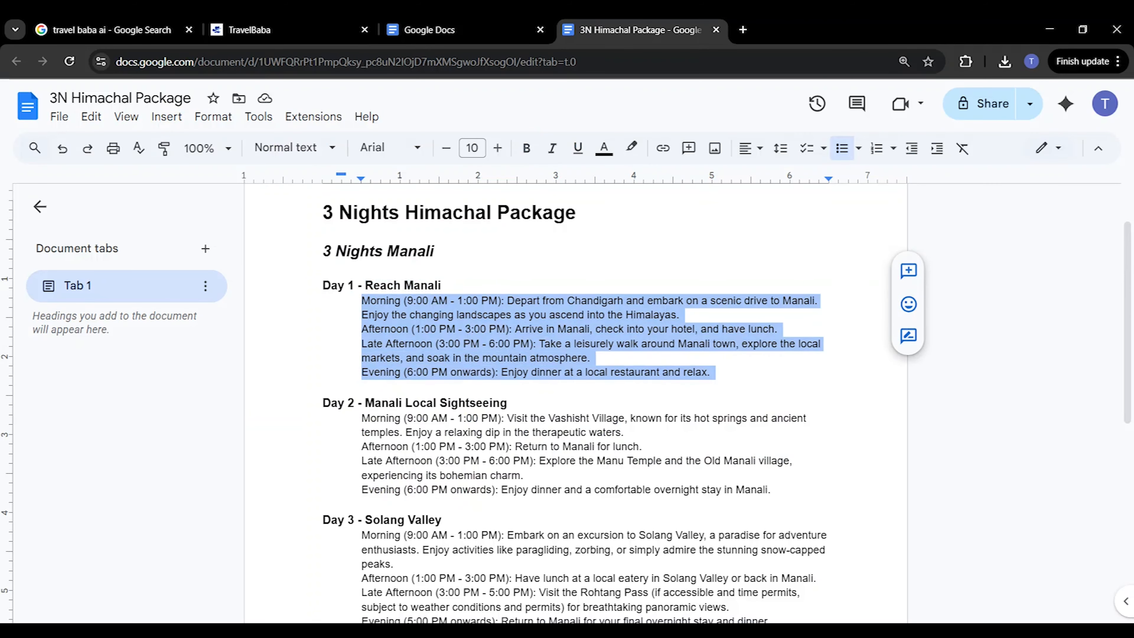
pyautogui.click(270, 22)
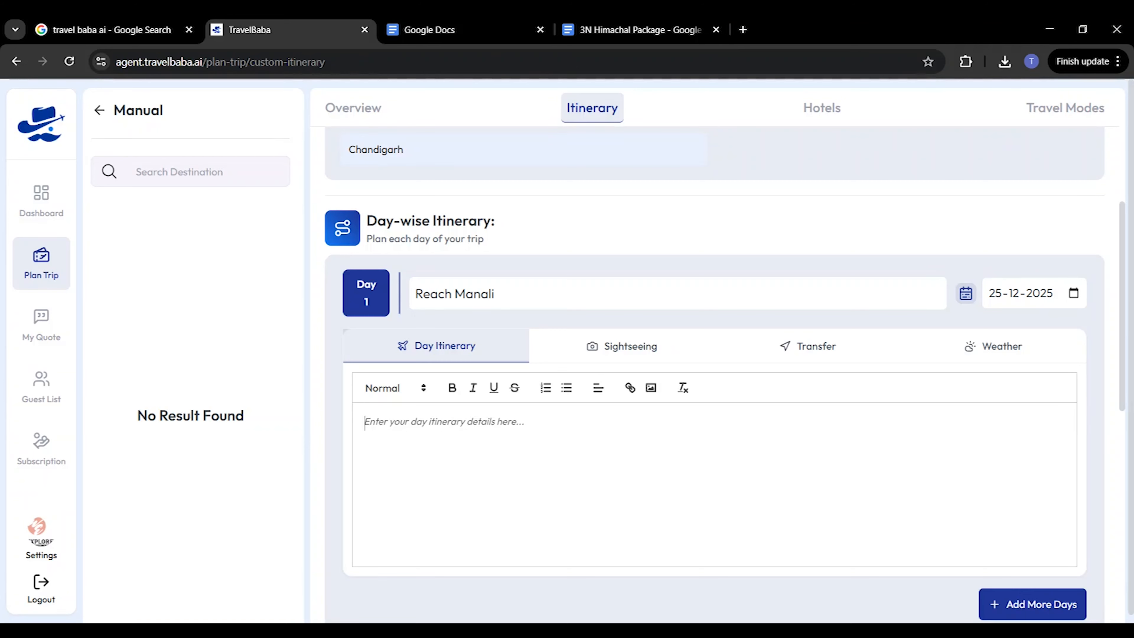
pyautogui.hotkey('ctrl', 'v')
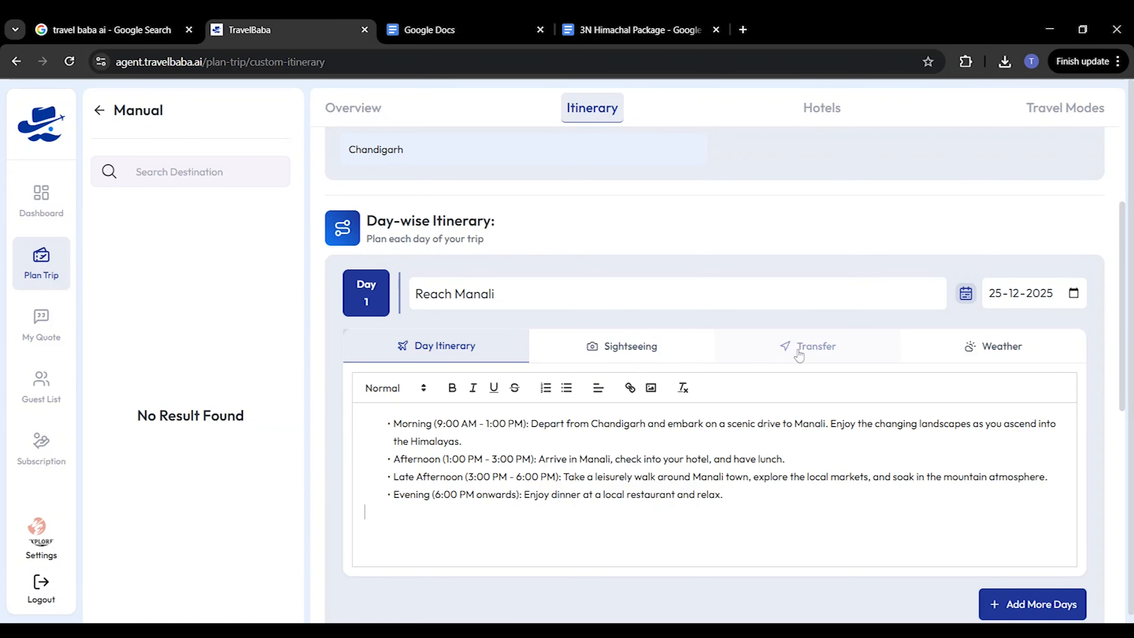
# Add Day 2 to the itinerary and copy its title "Manali Local Sightseeing" from the Google Docs document into the city/circuit name
pyautogui.scroll(-5, 617, 396)
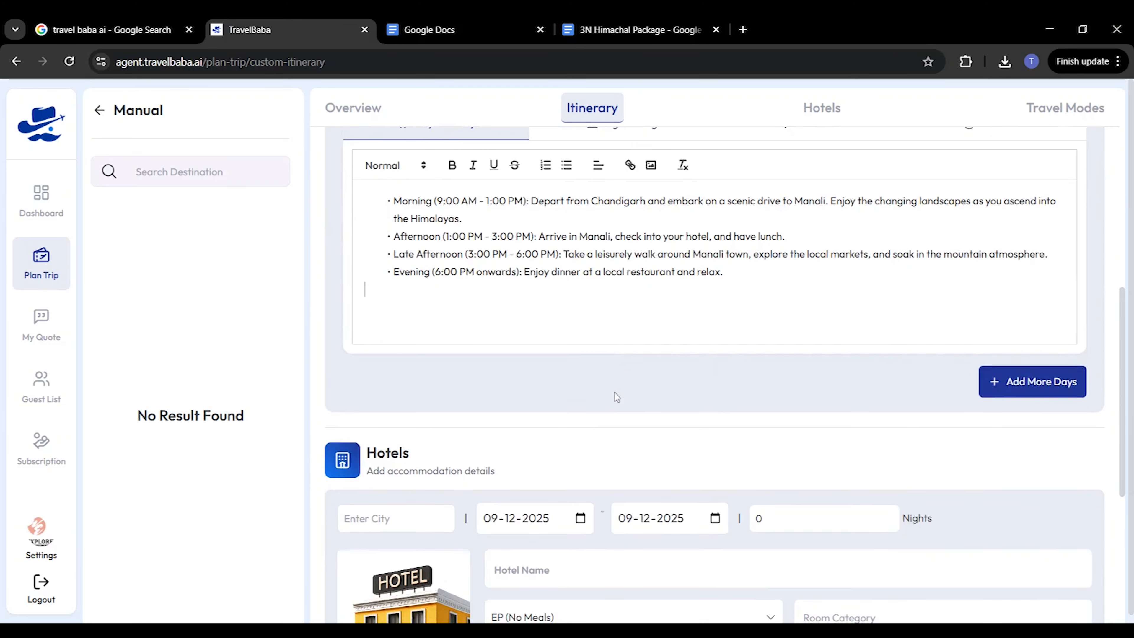
pyautogui.scroll(-2, 615, 391)
pyautogui.scroll(6, 615, 392)
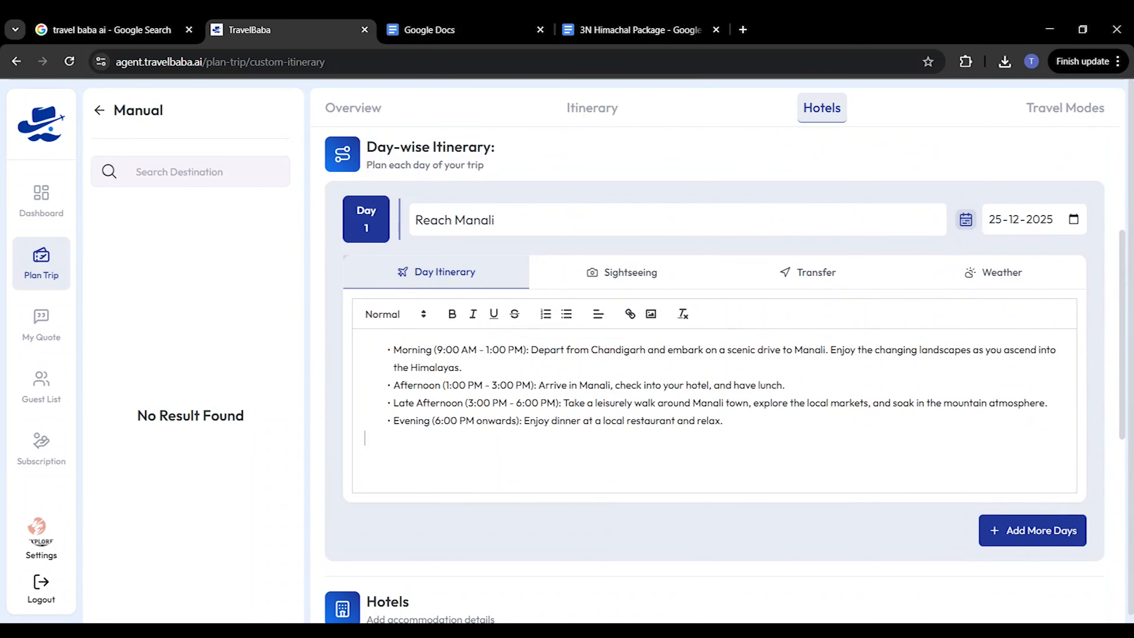
pyautogui.click(1009, 531)
pyautogui.scroll(-5, 793, 508)
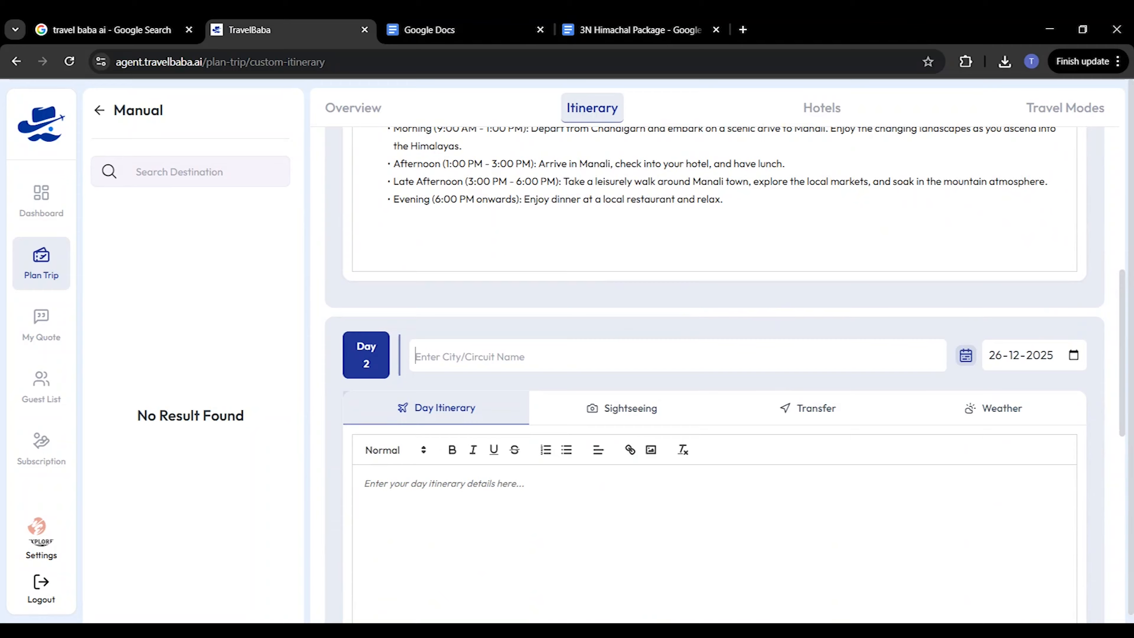
pyautogui.click(639, 30)
pyautogui.scroll(-2, 576, 402)
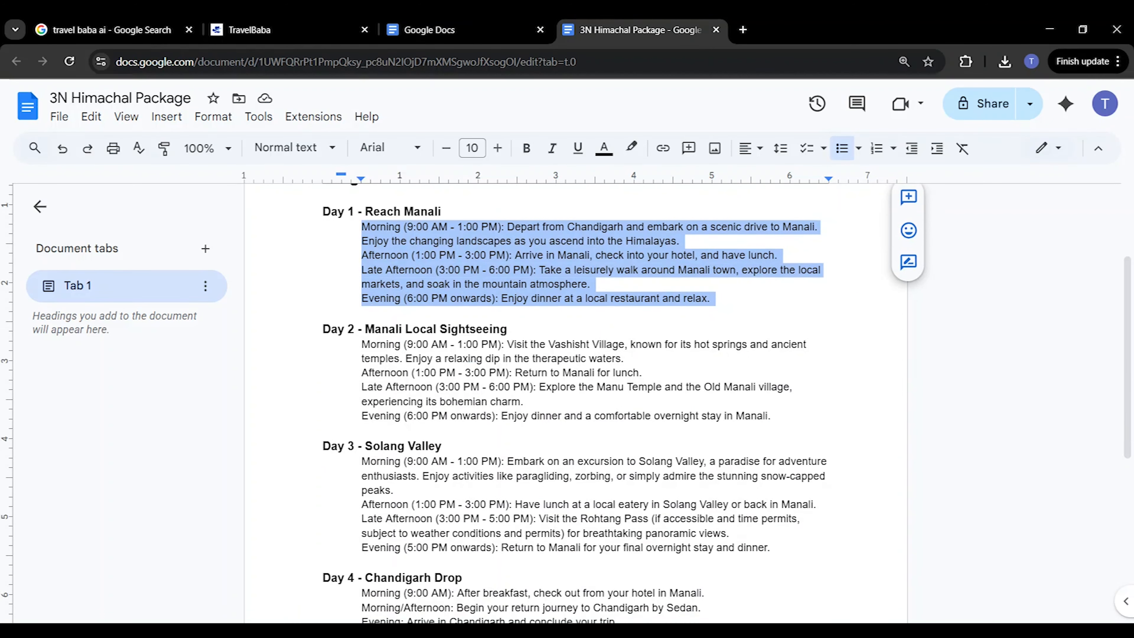
pyautogui.moveTo(362, 329); pyautogui.dragTo(514, 329)
pyautogui.hotkey('ctrl', 'c')
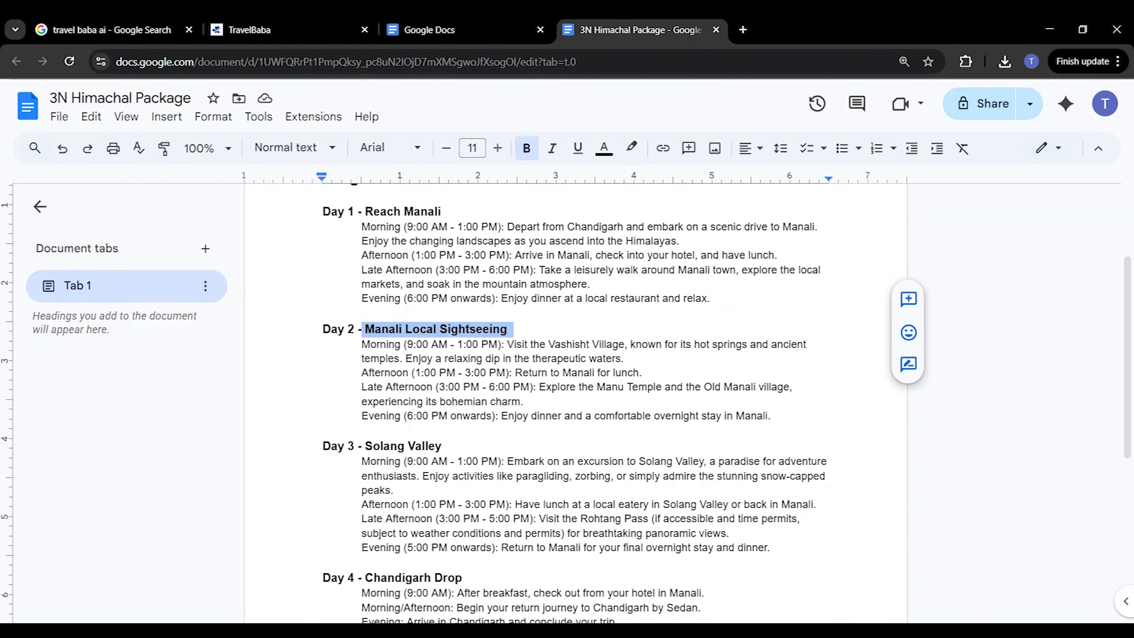
pyautogui.click(277, 29)
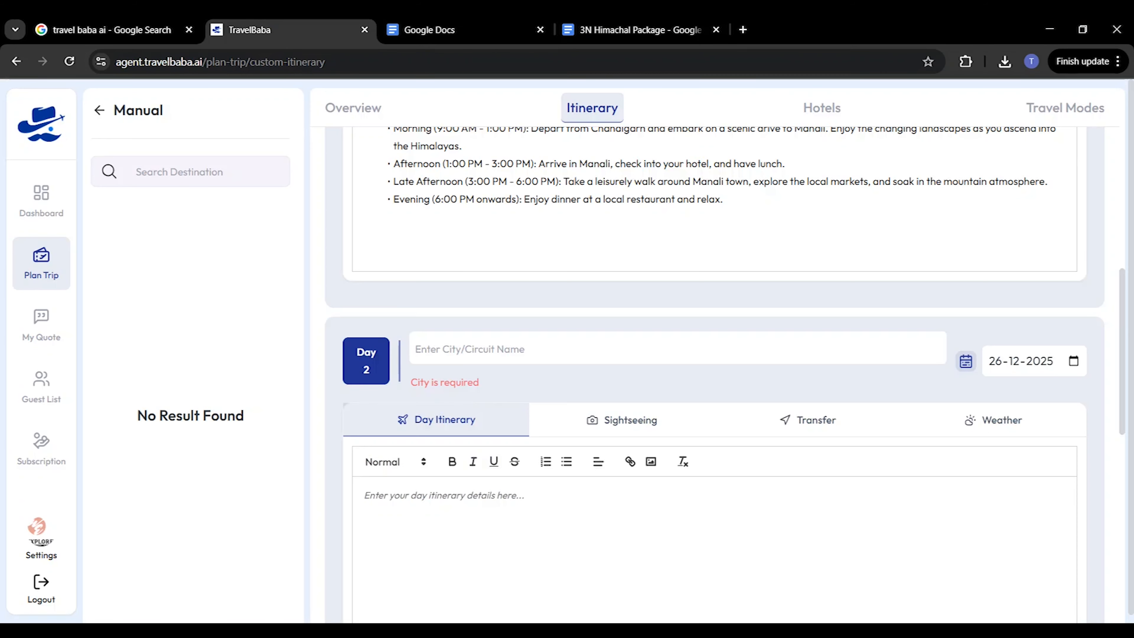
pyautogui.hotkey('ctrl', 'v')
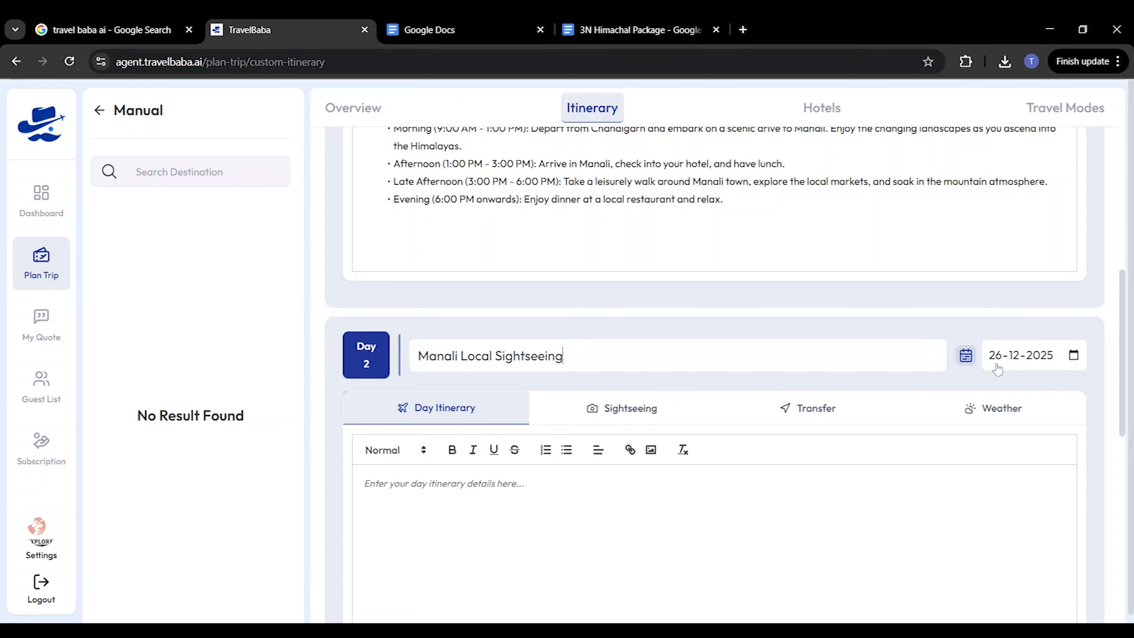
# Copy the Day 2 morning-to-evening schedule from the Google Docs document into the Day 2 itinerary details in TravelBaba
pyautogui.scroll(-2, 1000, 360)
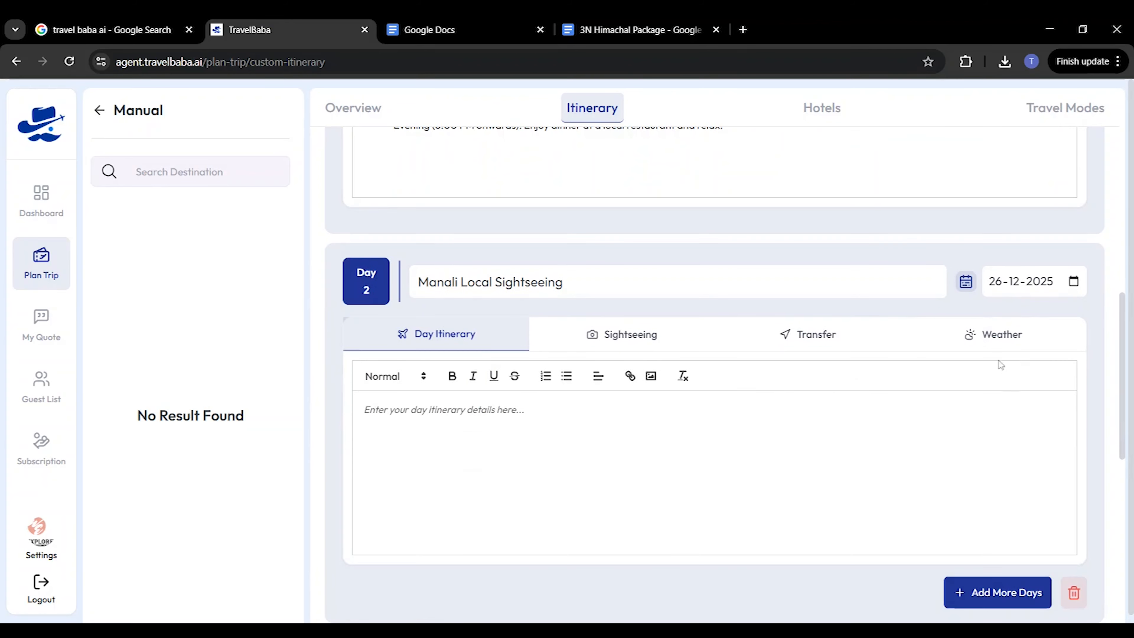
pyautogui.click(558, 20)
pyautogui.moveTo(363, 344); pyautogui.dragTo(777, 415)
pyautogui.hotkey('ctrl', 'c')
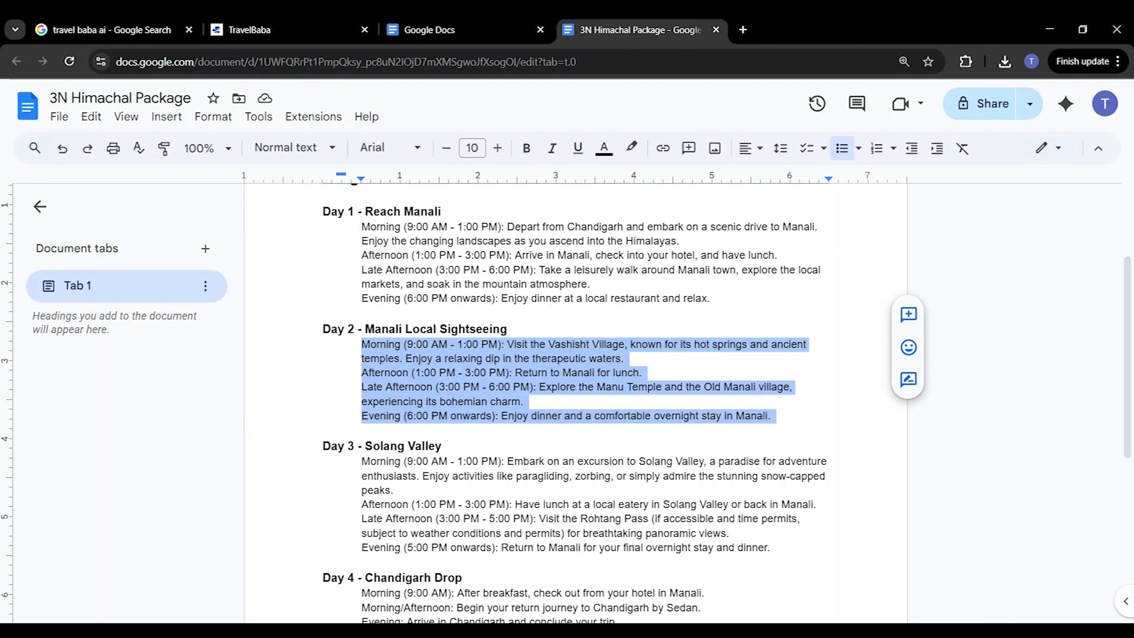
pyautogui.click(291, 22)
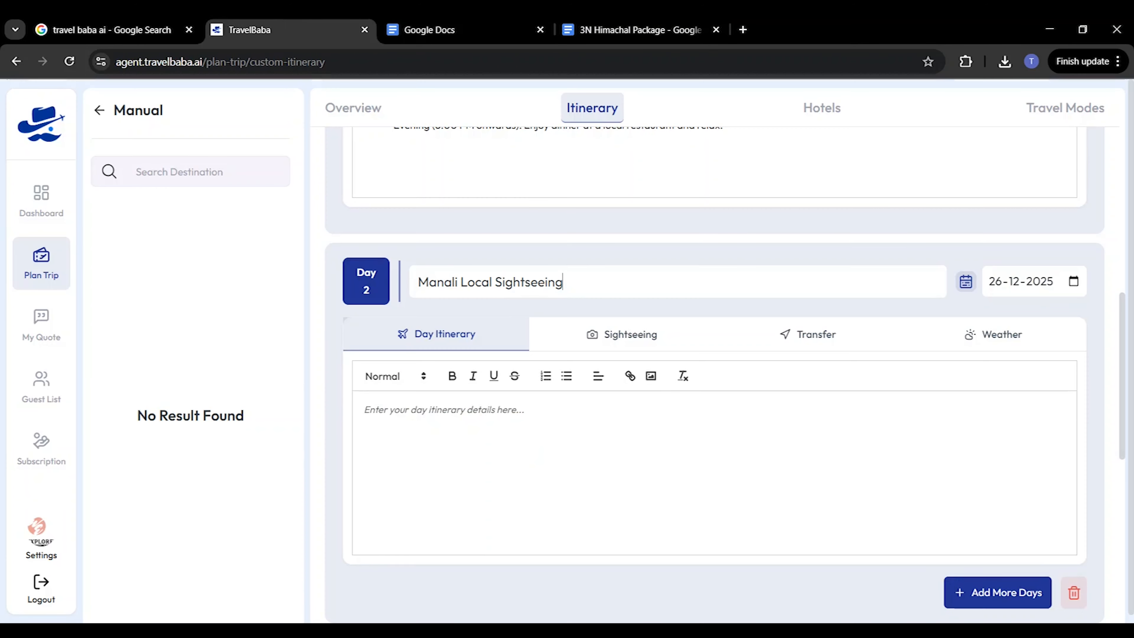
pyautogui.hotkey('ctrl', 'v')
# Add Day 3 to the itinerary and copy its title "Solang Valley" from the Google Docs document into the city/circuit name
pyautogui.scroll(-5, 939, 393)
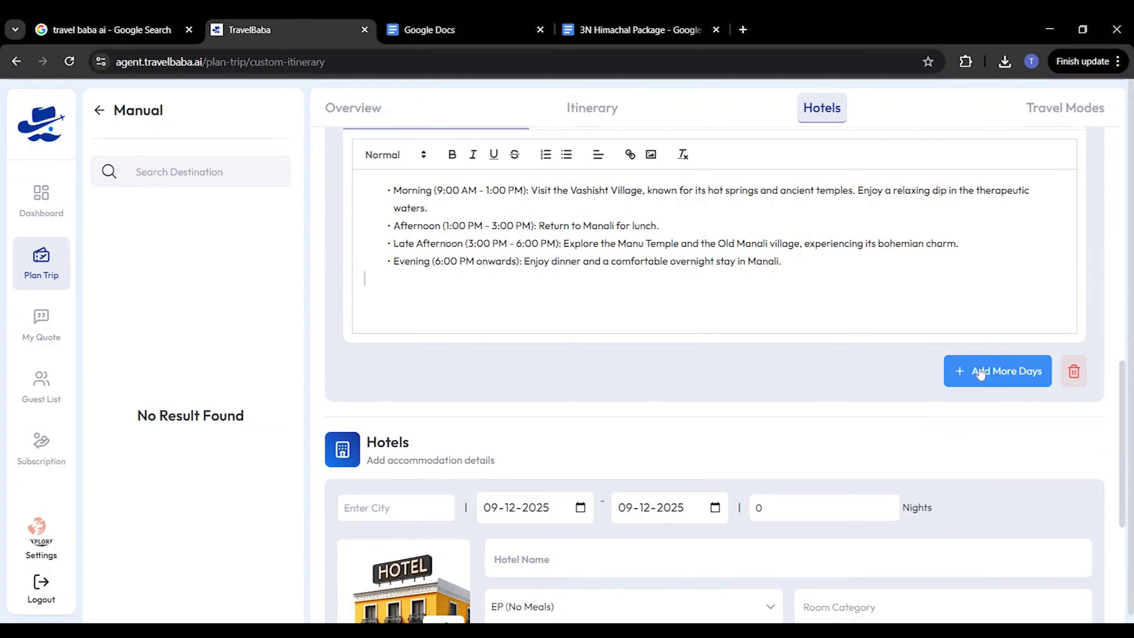
pyautogui.click(982, 373)
pyautogui.scroll(-2, 960, 383)
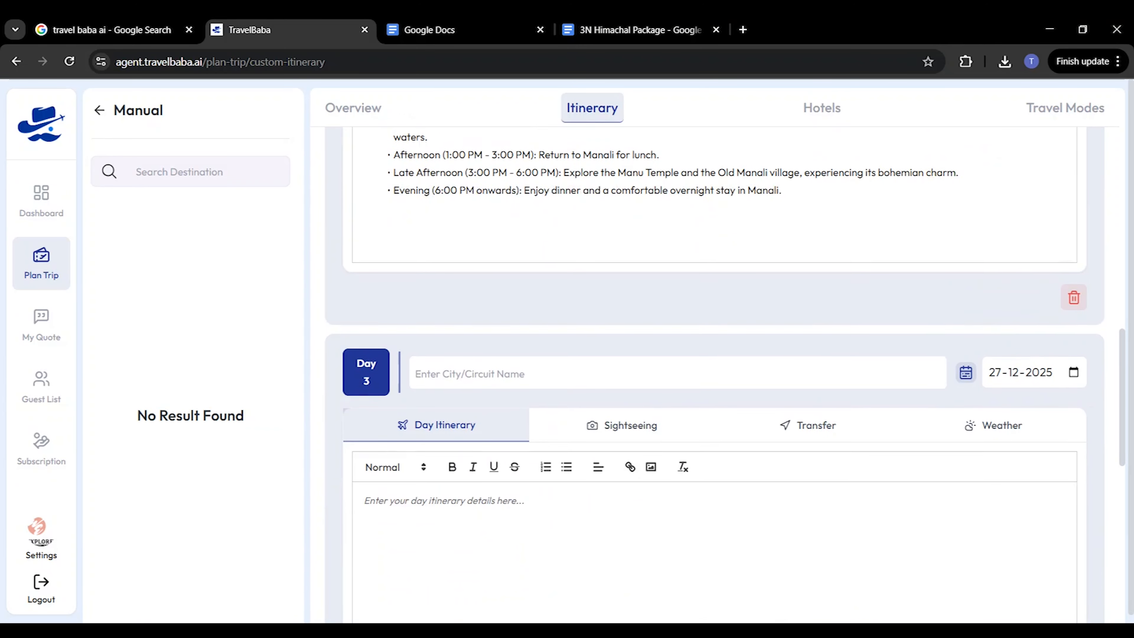
pyautogui.click(640, 29)
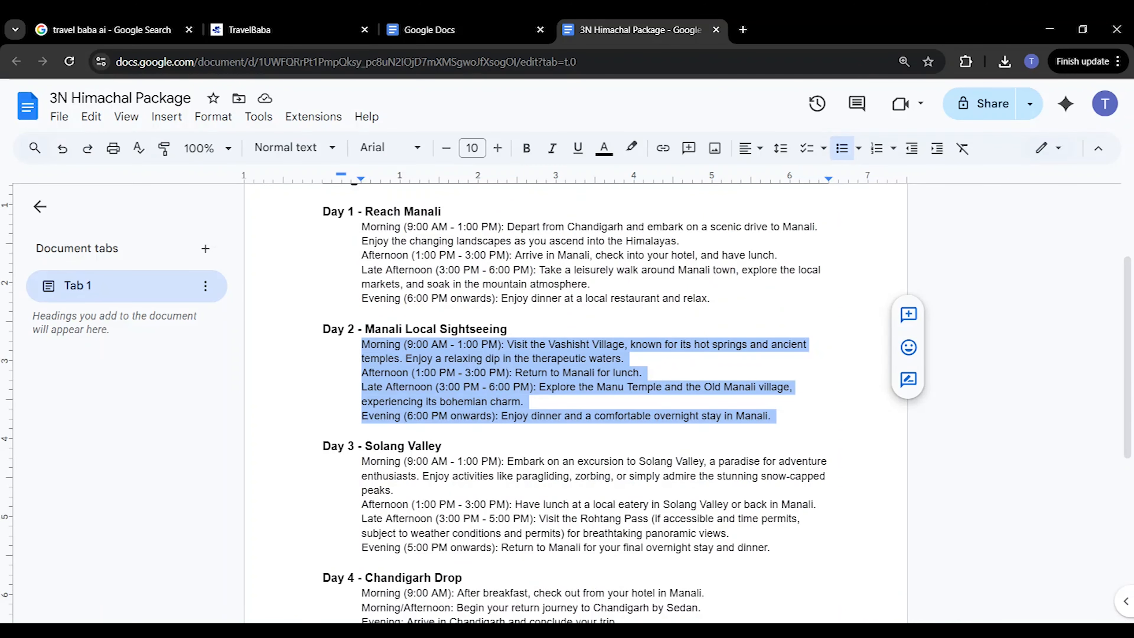
pyautogui.moveTo(365, 446); pyautogui.dragTo(441, 445)
pyautogui.hotkey('ctrl', 'c')
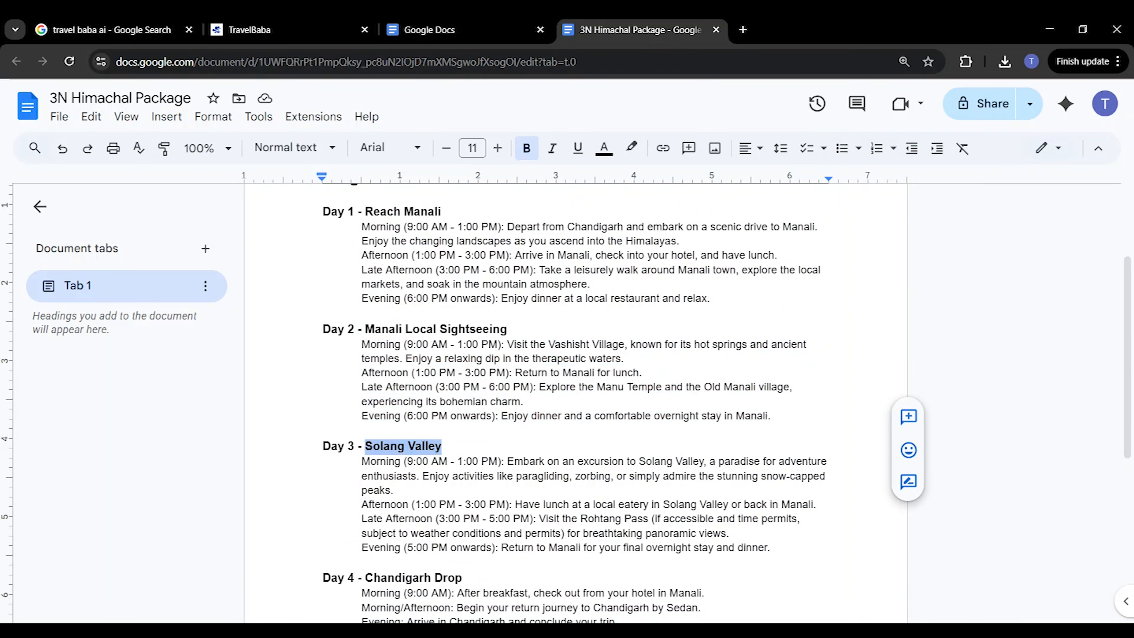
pyautogui.click(319, 20)
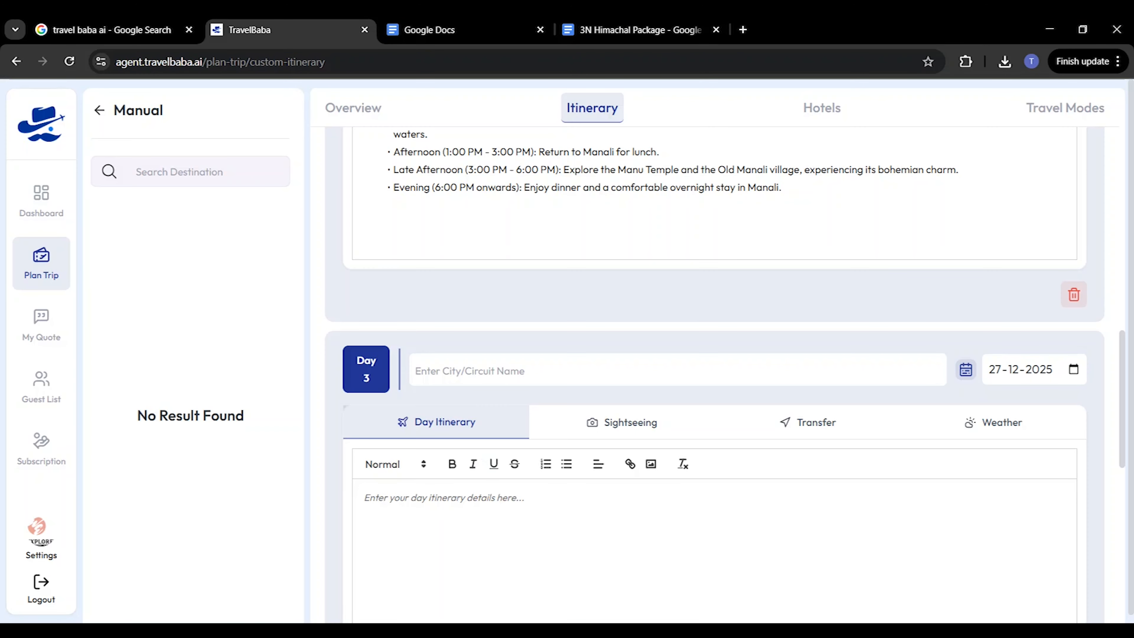
pyautogui.hotkey('ctrl', 'v')
# Copy the Day 3 morning-to-evening schedule from the Google Docs document into the Day 3 itinerary details in TravelBaba
pyautogui.scroll(-2, 715, 357)
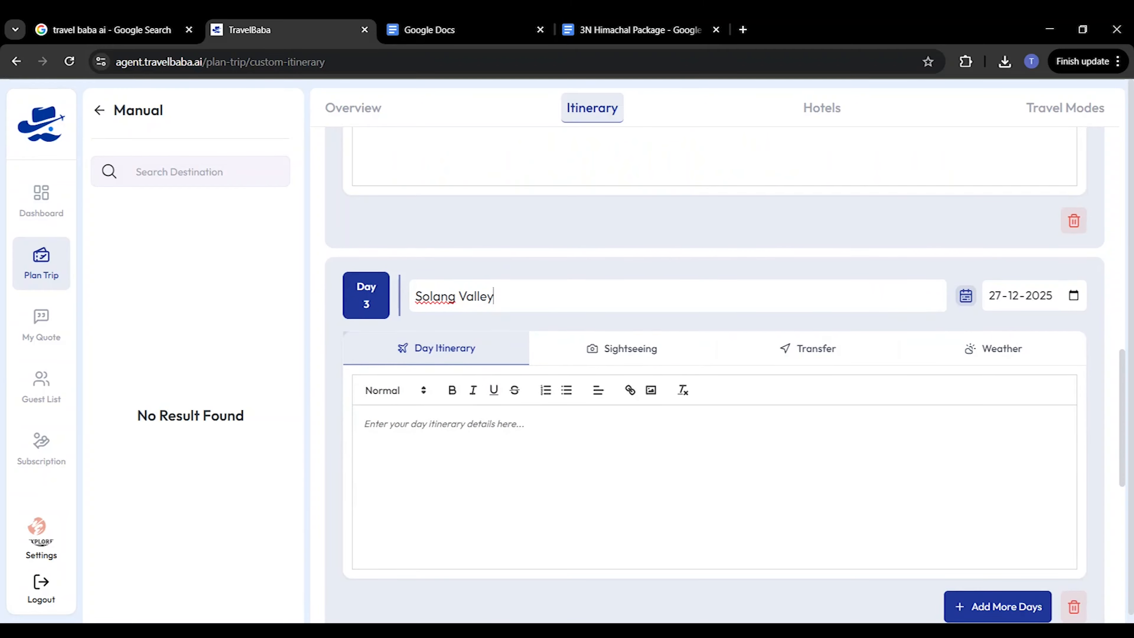
pyautogui.click(690, 20)
pyautogui.scroll(-3, 580, 357)
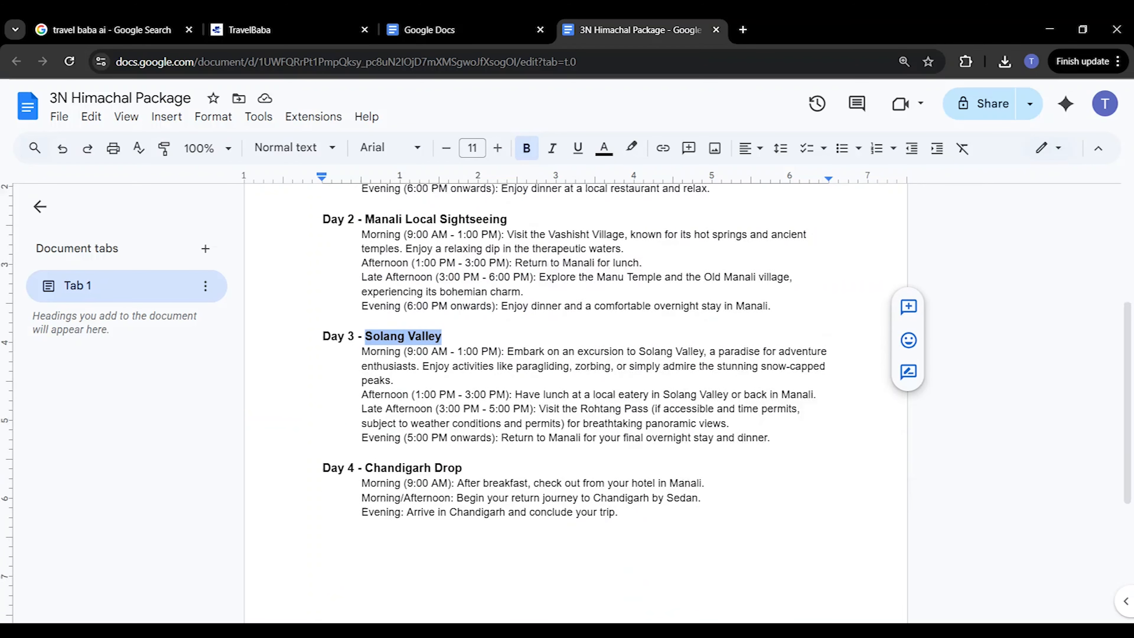
pyautogui.moveTo(362, 314); pyautogui.dragTo(775, 400)
pyautogui.hotkey('ctrl', 'c')
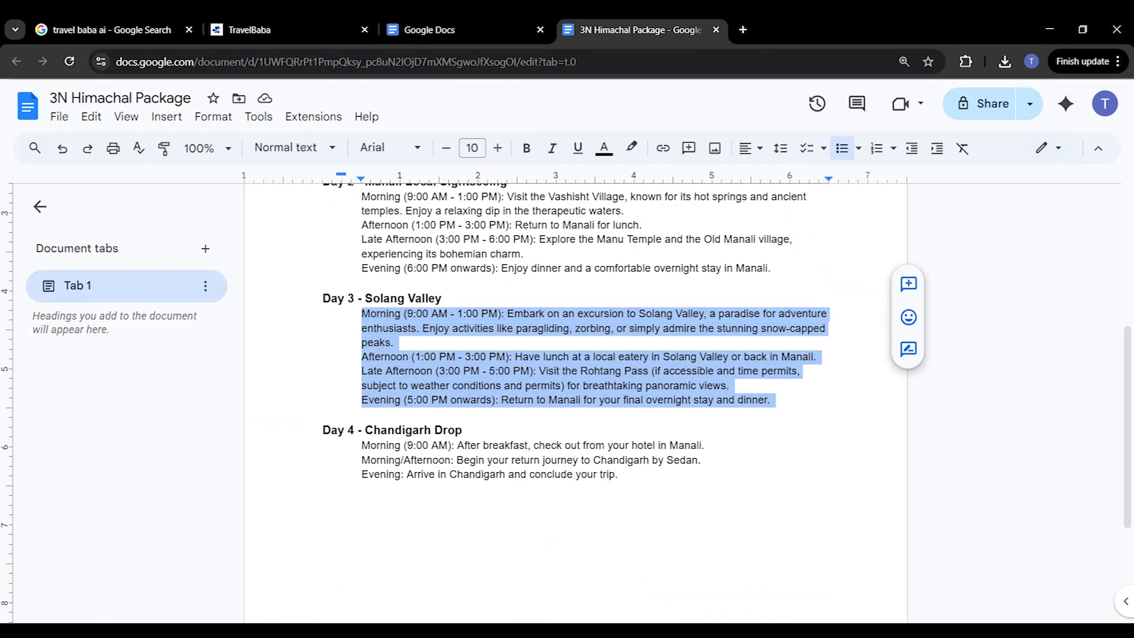
pyautogui.click(312, 30)
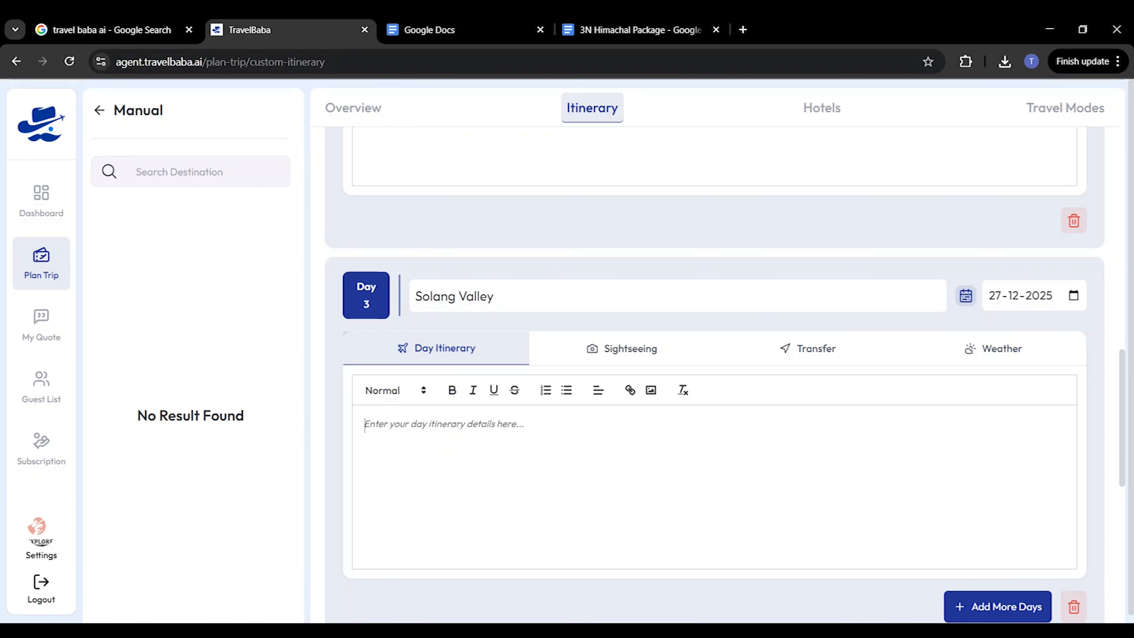
pyautogui.hotkey('ctrl', 'v')
# Add Day 4 to the itinerary and copy its title "Chandigarh Drop" from the Google Docs document into the city/circuit name
pyautogui.scroll(-3, 715, 402)
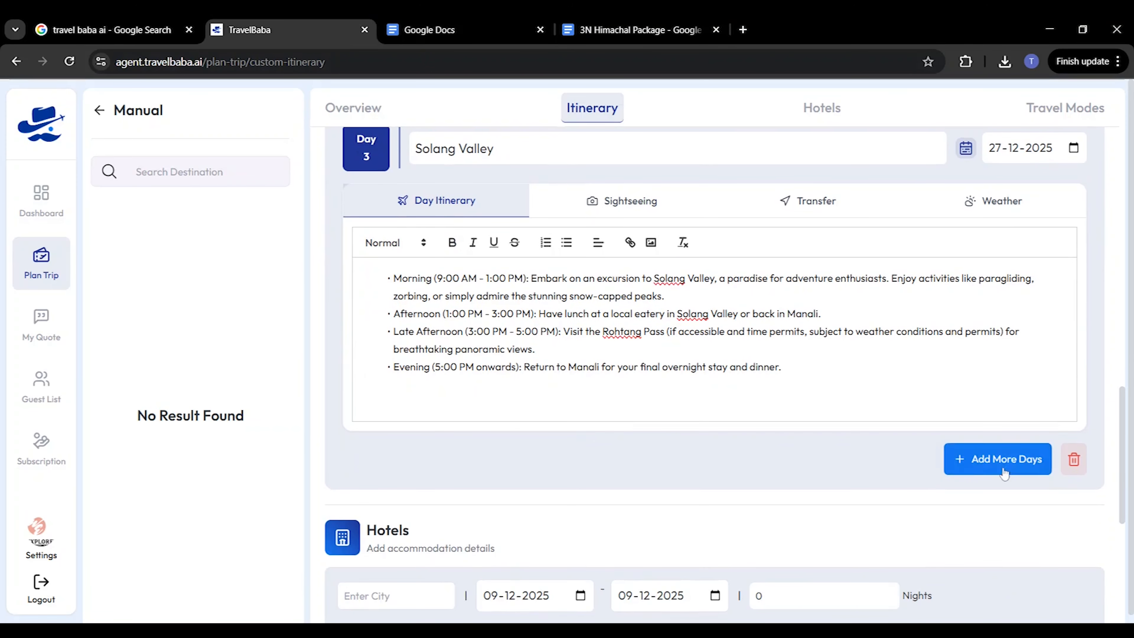
pyautogui.click(994, 458)
pyautogui.scroll(-3, 610, 465)
pyautogui.click(634, 30)
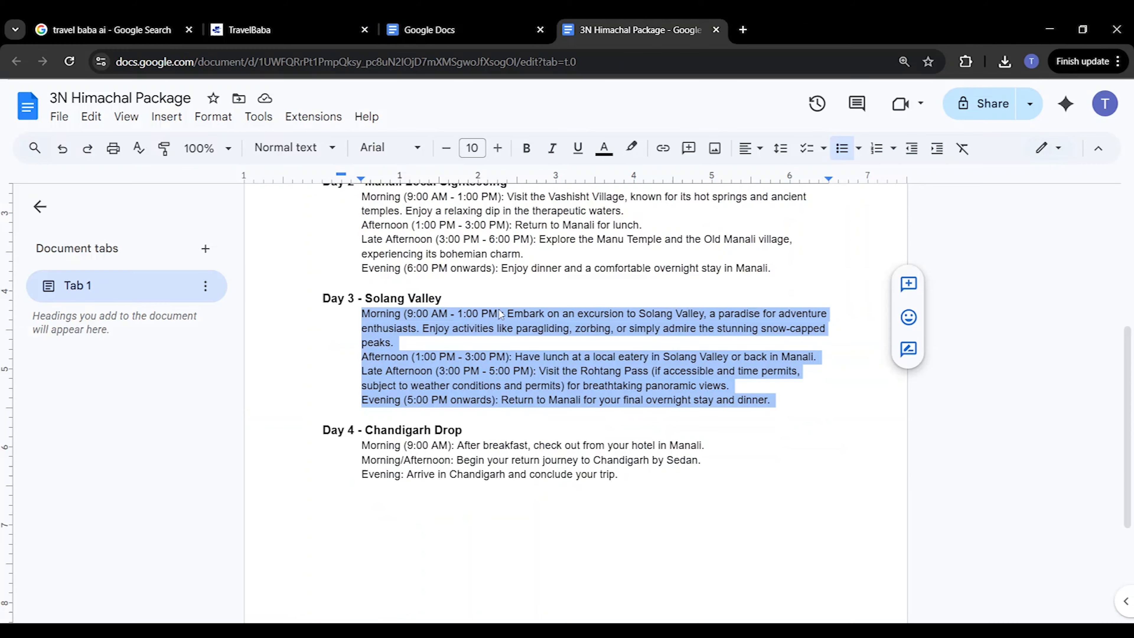
pyautogui.scroll(-3, 576, 357)
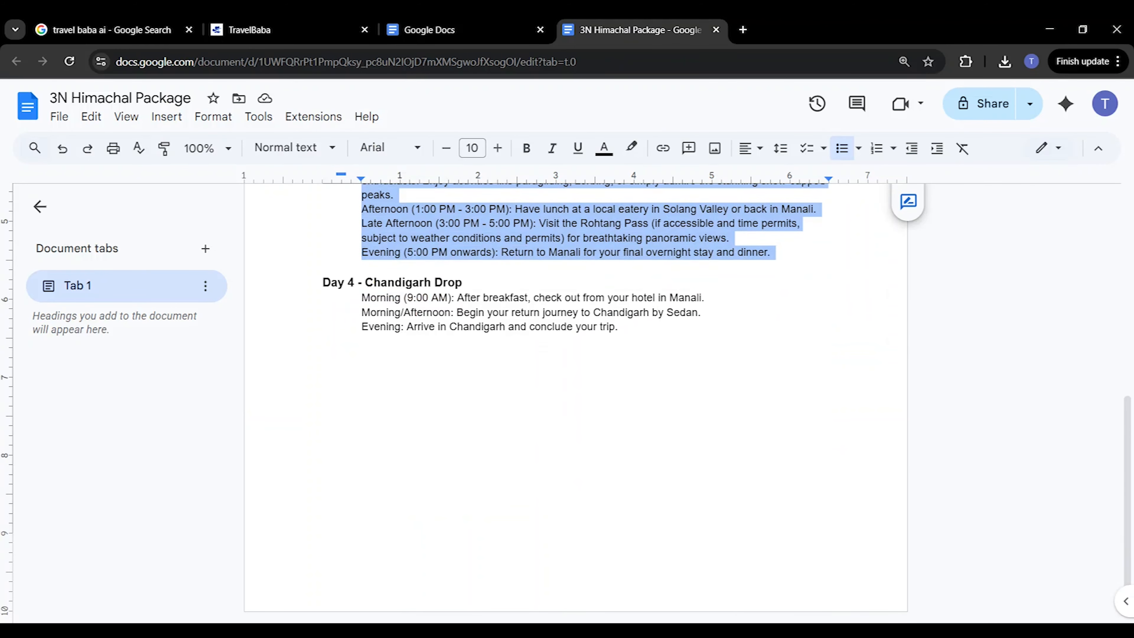
pyautogui.moveTo(365, 283); pyautogui.dragTo(463, 283)
pyautogui.hotkey('ctrl', 'c')
pyautogui.click(332, 28)
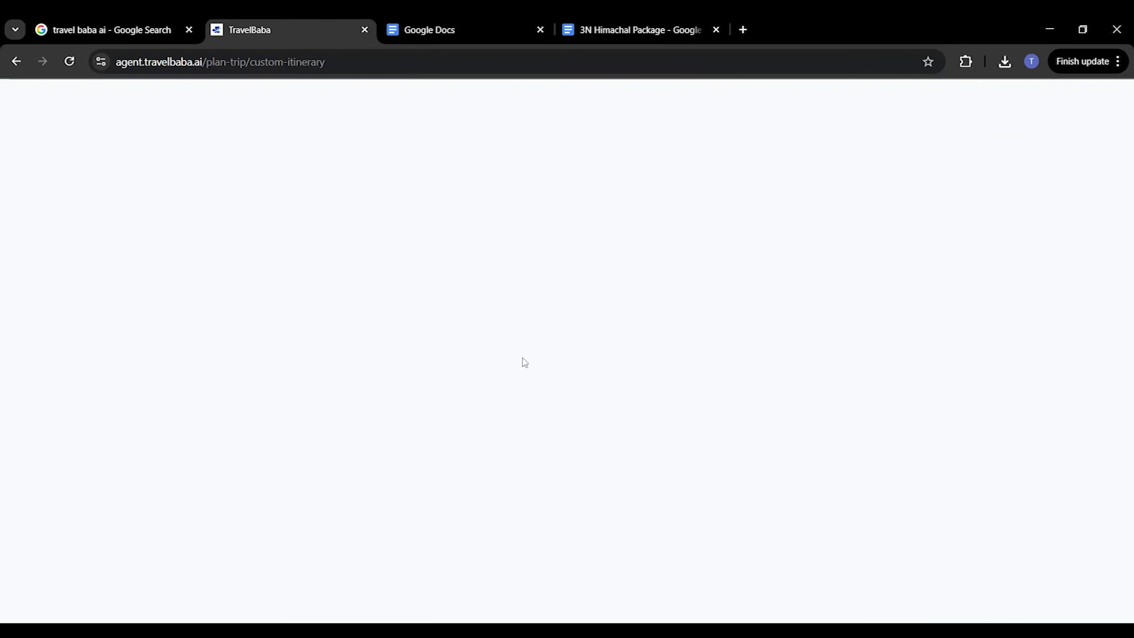
pyautogui.hotkey('ctrl', 'v')
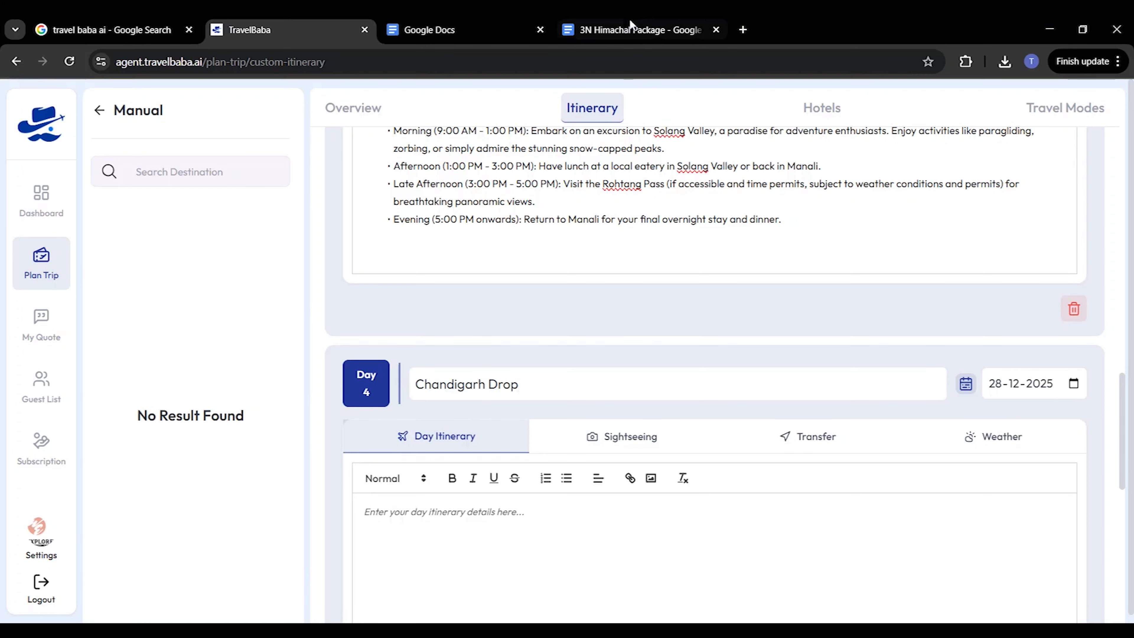
# Copy the Day 4 morning-to-evening schedule from the Google Docs document into the Day 4 itinerary details in TravelBaba
pyautogui.click(634, 30)
pyautogui.moveTo(362, 298); pyautogui.dragTo(618, 327)
pyautogui.hotkey('ctrl', 'c')
pyautogui.click(286, 29)
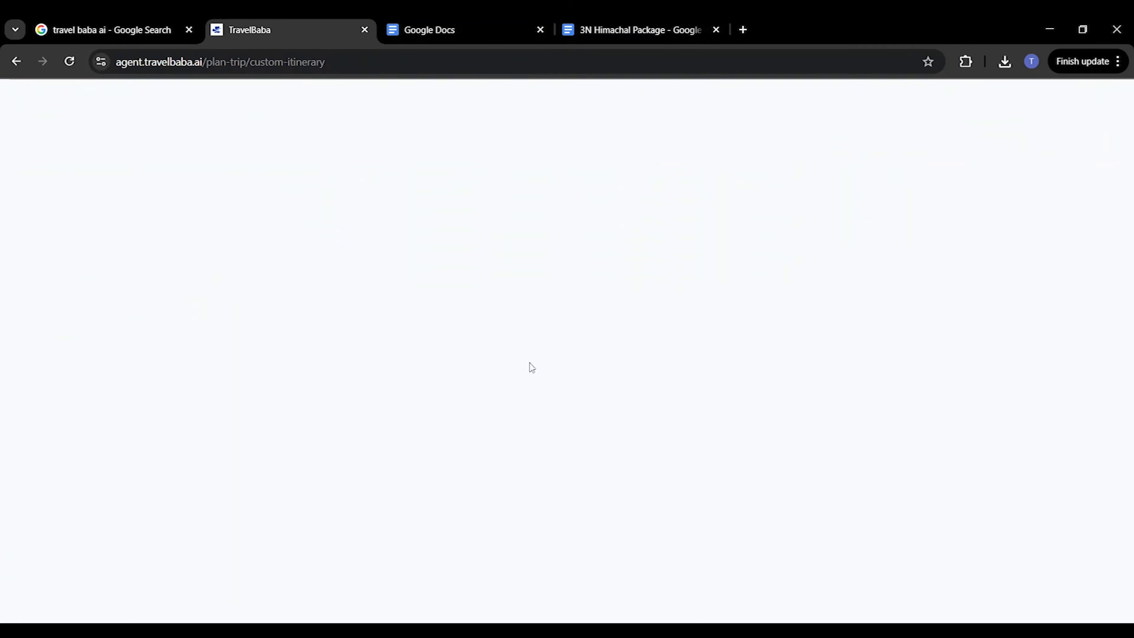
pyautogui.click(518, 518)
pyautogui.hotkey('ctrl', 'v')
pyautogui.scroll(-3, 577, 481)
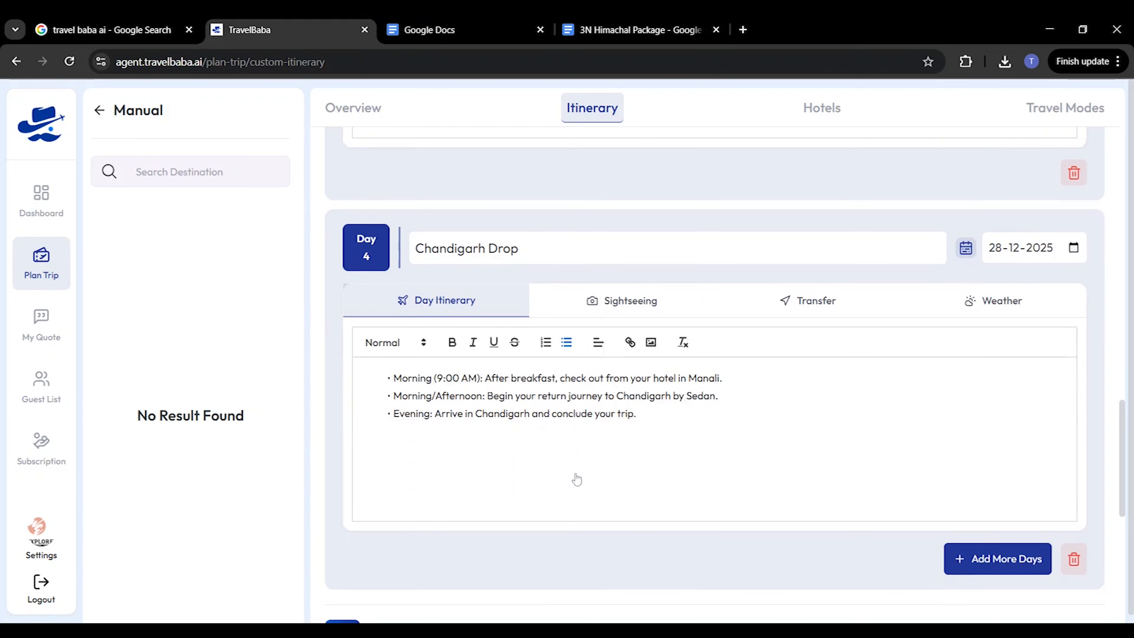
# Enter Manali as the hotel city and set the stay's start date to 25-12-2025
pyautogui.scroll(-1, 715, 357)
pyautogui.scroll(-2, 657, 485)
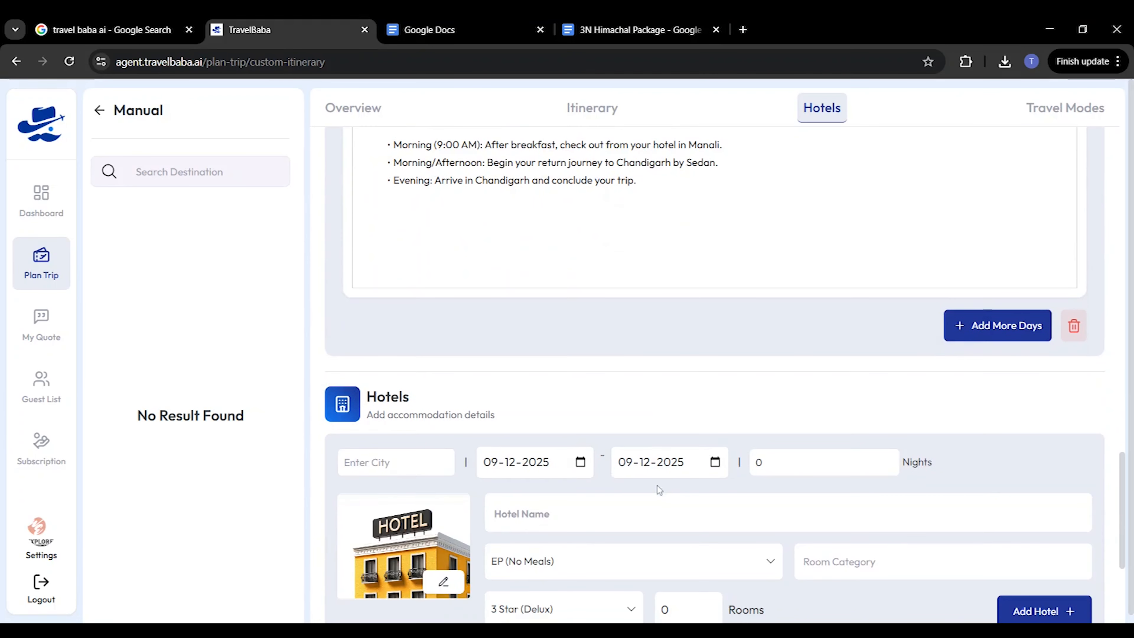
pyautogui.scroll(-3, 589, 330)
pyautogui.scroll(2, 591, 331)
pyautogui.scroll(2, 590, 331)
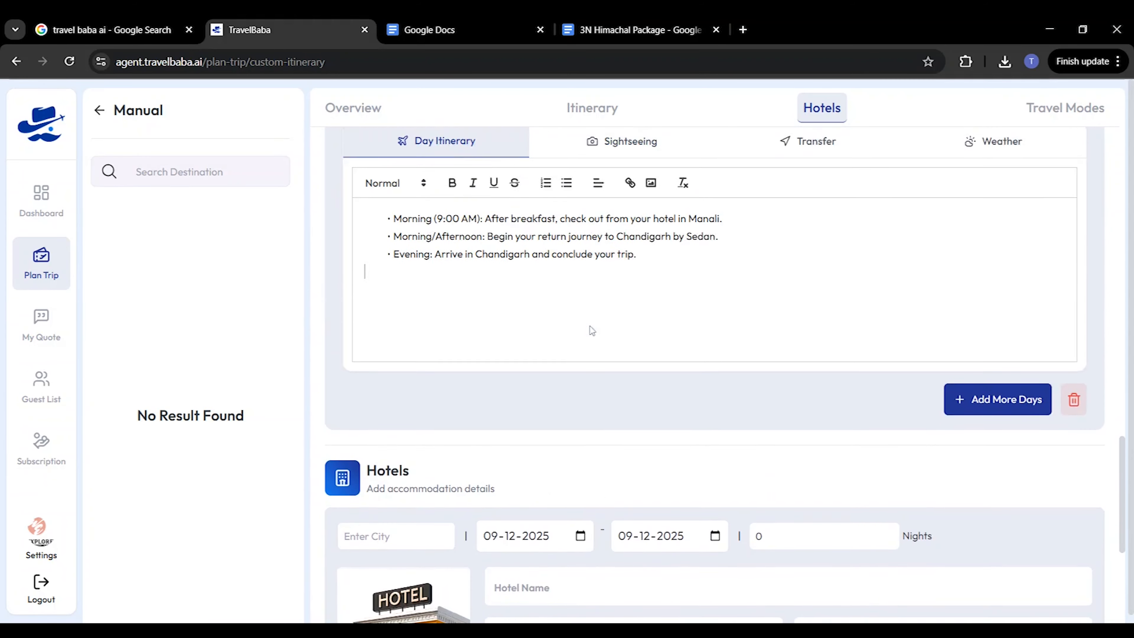
pyautogui.scroll(-2, 590, 329)
pyautogui.click(384, 388)
pyautogui.write('Manali')
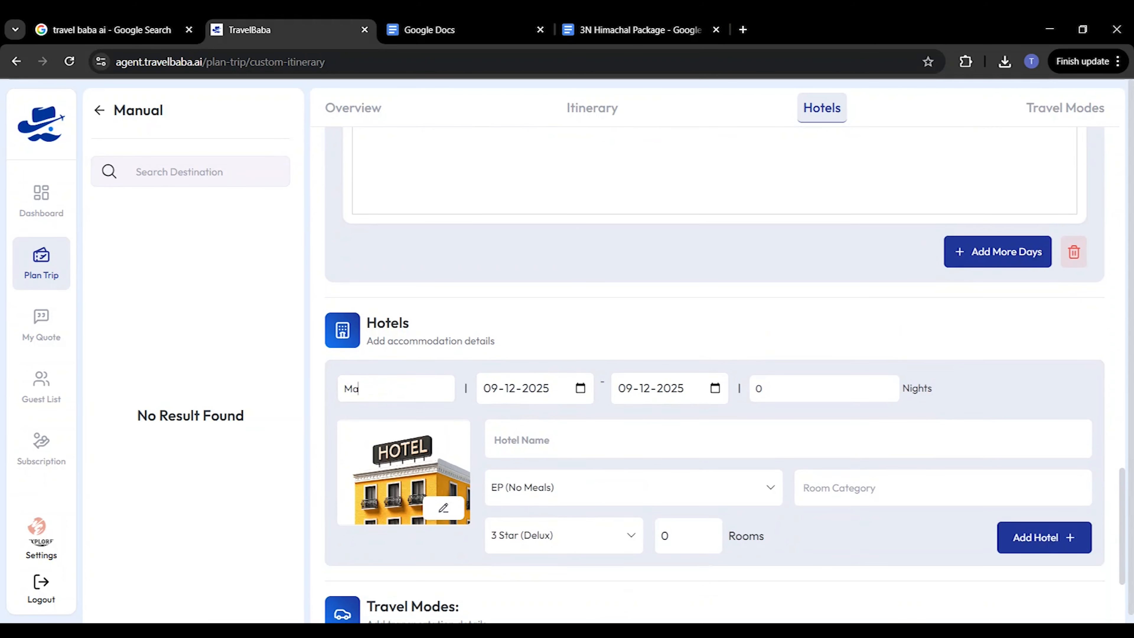
pyautogui.click(580, 401)
# Set the hotel stay's end date to 28-12-2025 and the number of nights to 3
pyautogui.scroll(5, 691, 373)
pyautogui.scroll(-6, 710, 422)
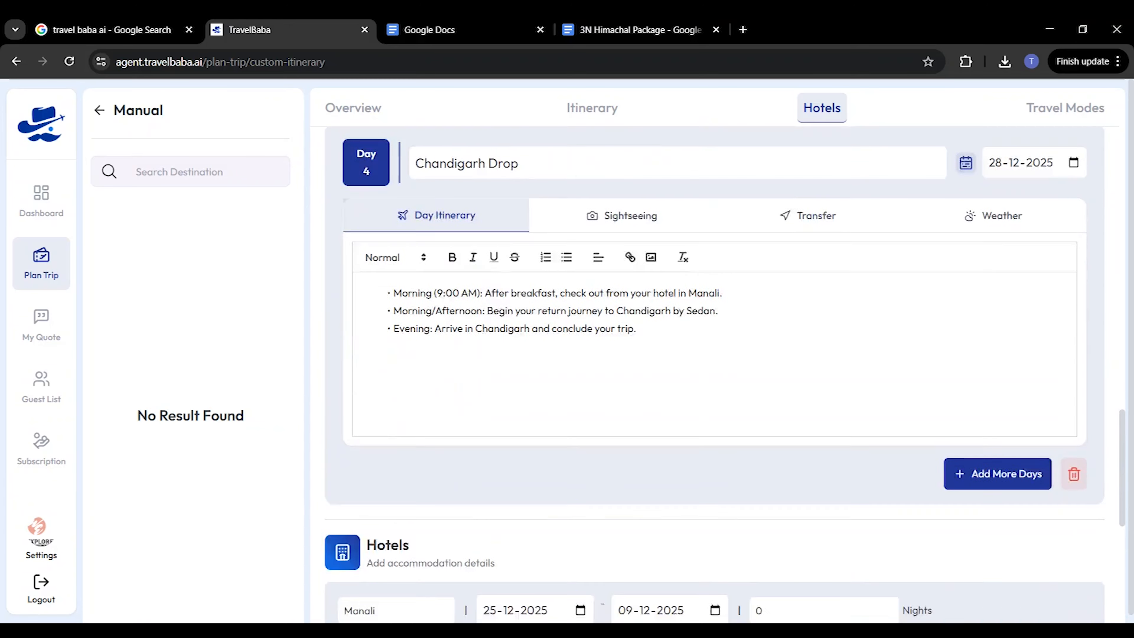
pyautogui.scroll(6, 1010, 159)
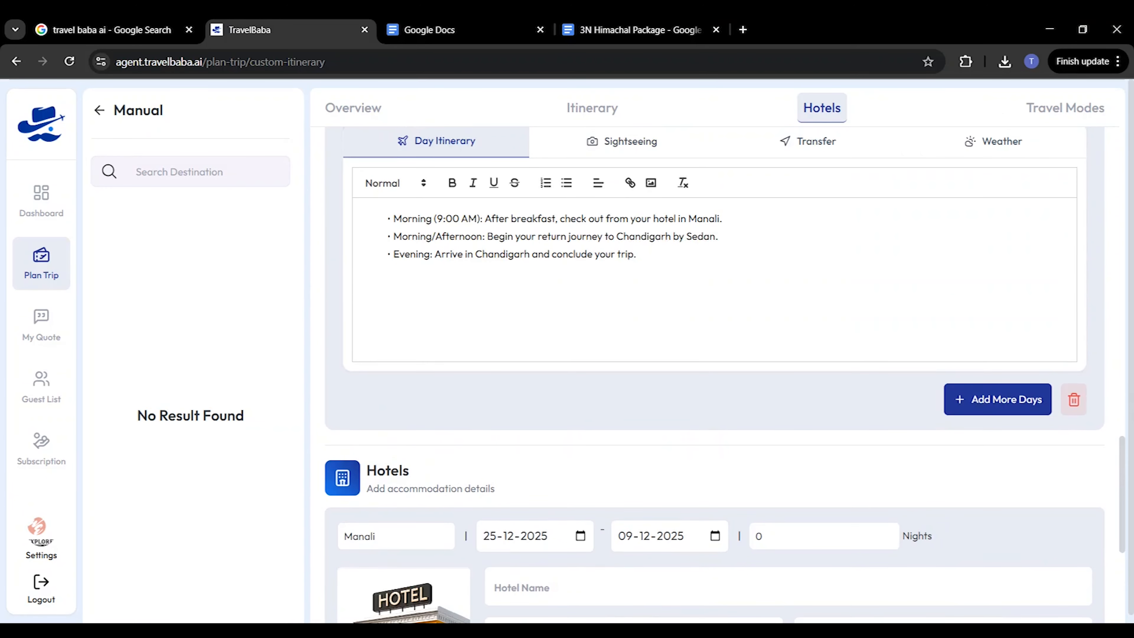
pyautogui.scroll(-5, 1012, 172)
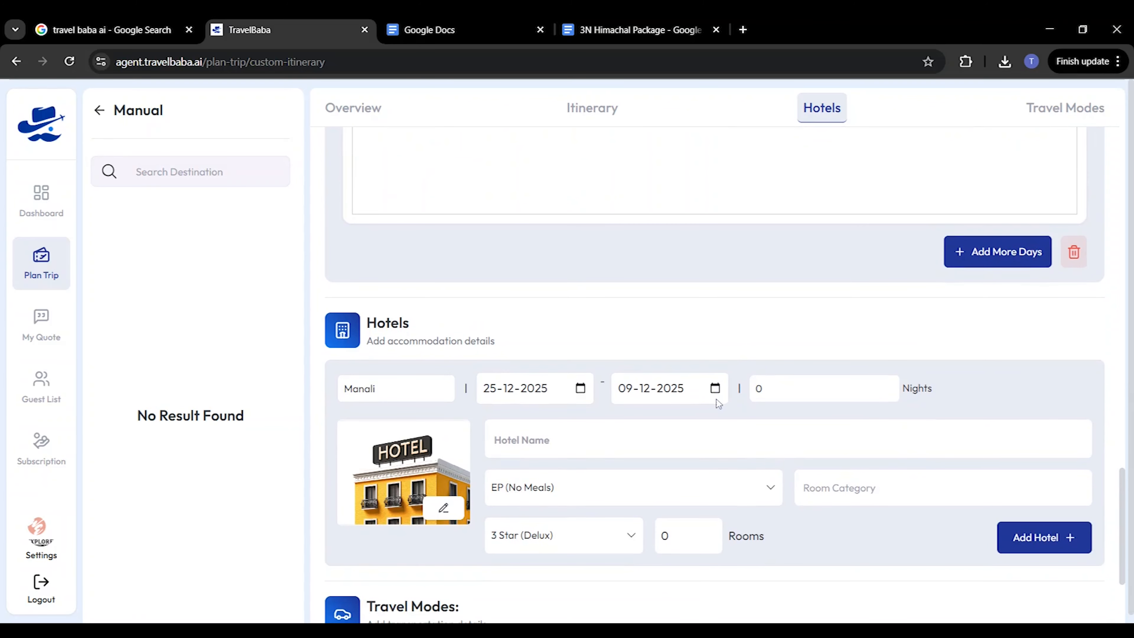
pyautogui.click(786, 485)
pyautogui.moveTo(763, 388); pyautogui.dragTo(751, 392)
pyautogui.write('3')
# Name the hotel "Hotel Meadows" with the MAP (Breakfast & Dinner) meal plan and the room category Deluxe
pyautogui.scroll(-3, 747, 311)
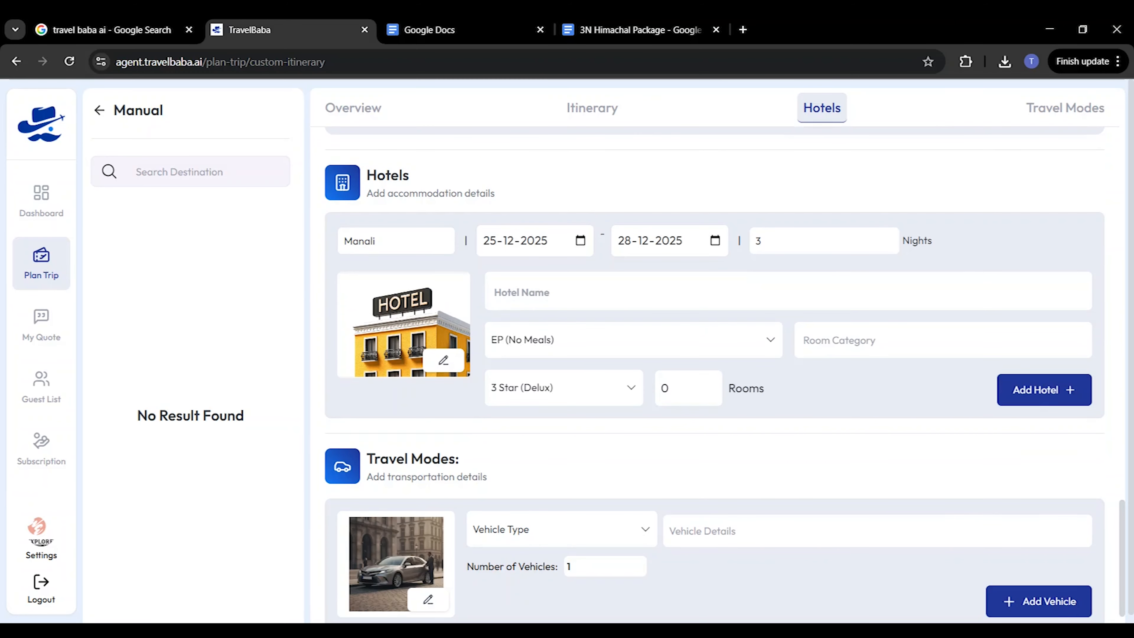
pyautogui.click(626, 355)
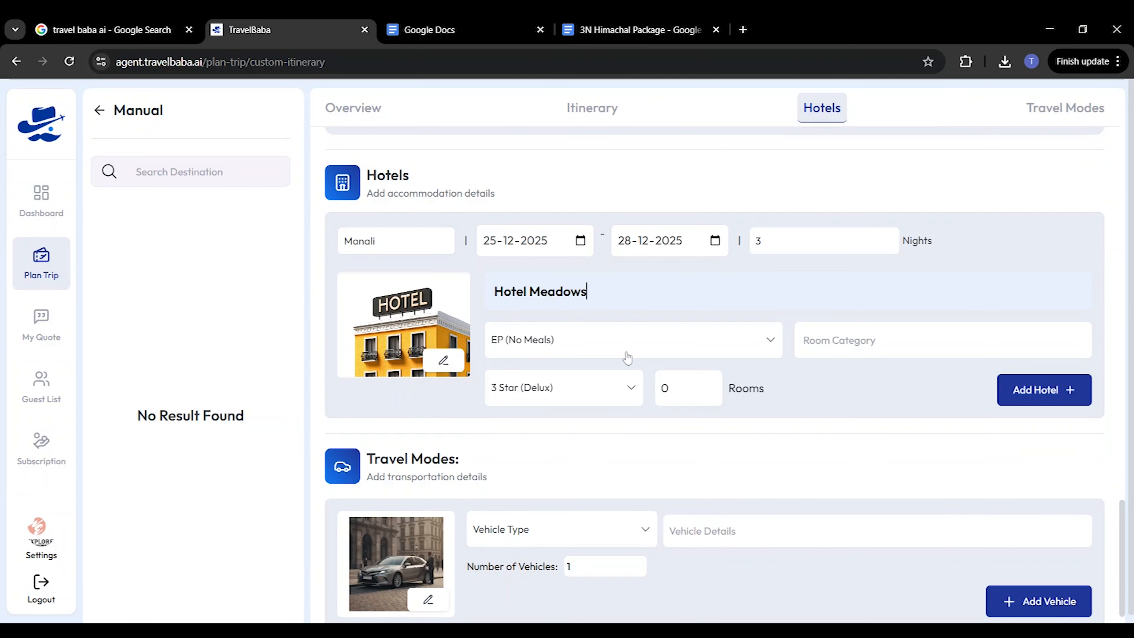
pyautogui.click(540, 347)
pyautogui.click(509, 416)
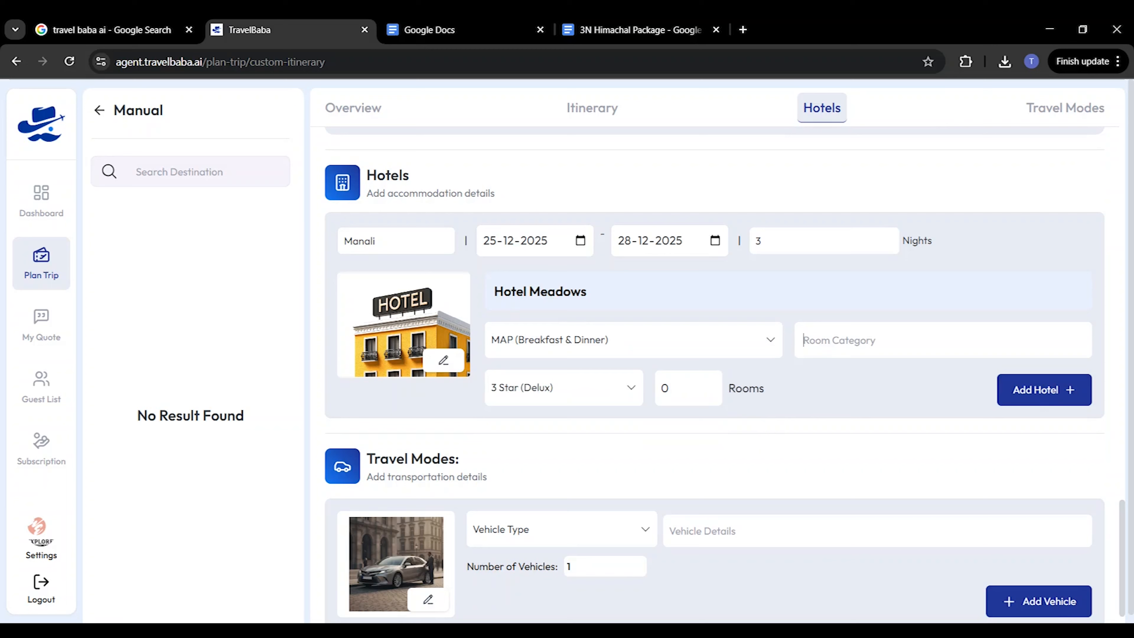
pyautogui.click(839, 377)
# Set the hotel's rating to 4 Star (Premium) and the number of rooms to 1
pyautogui.click(621, 394)
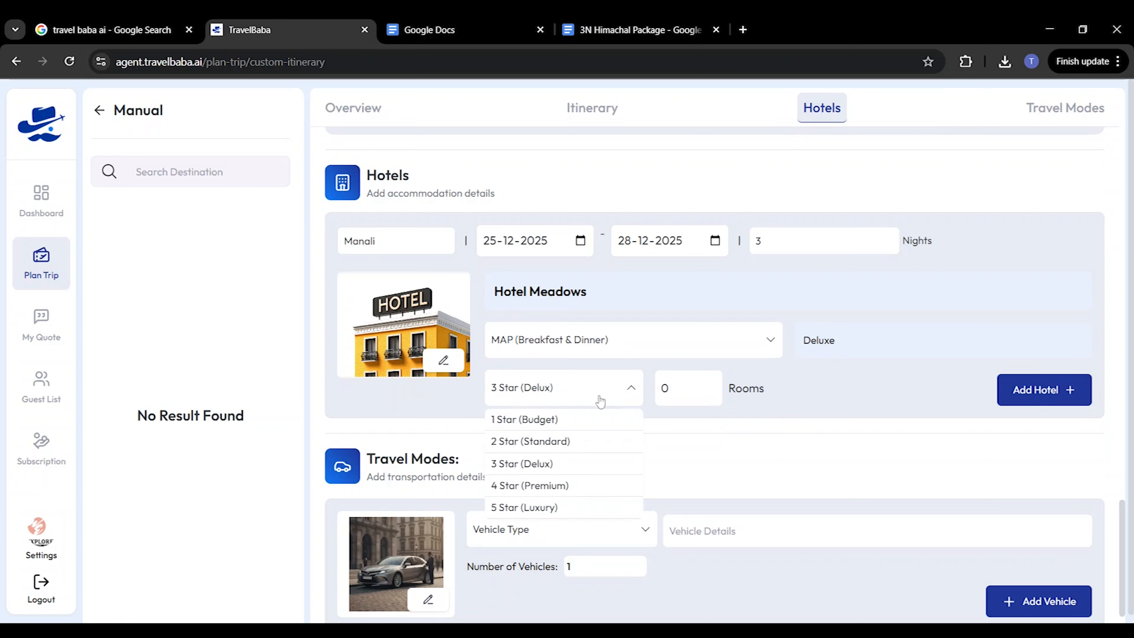
pyautogui.click(507, 485)
pyautogui.press('Tab')
pyautogui.write('1')
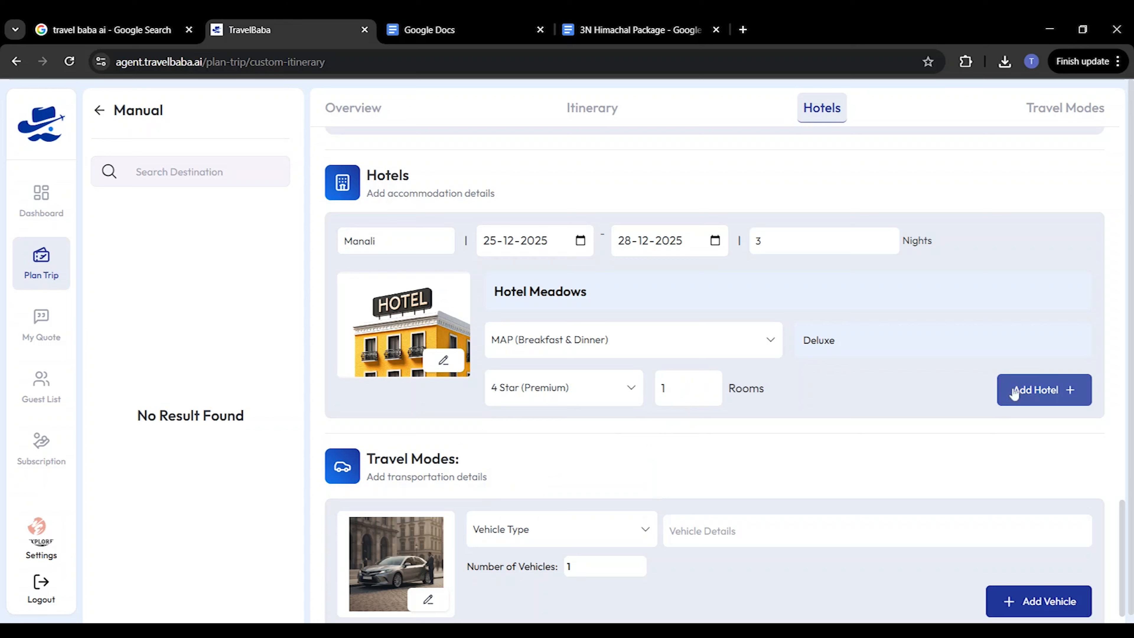
pyautogui.click(1021, 404)
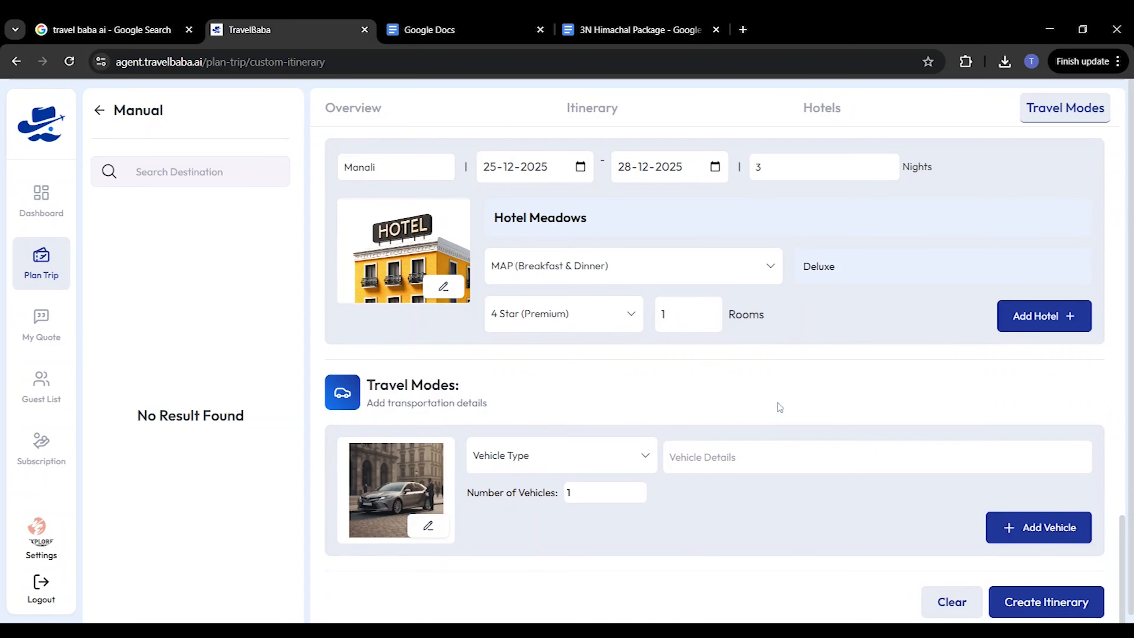
# Choose Sedan as the vehicle type for the trip and enter "Etios" as the vehicle details
pyautogui.click(607, 455)
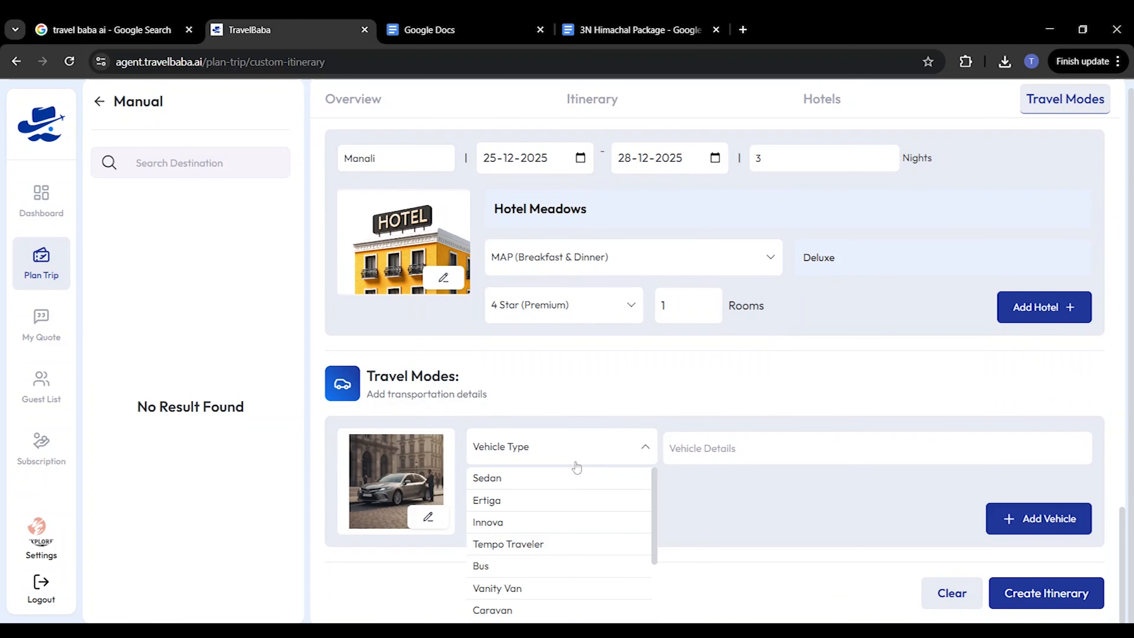
pyautogui.click(514, 476)
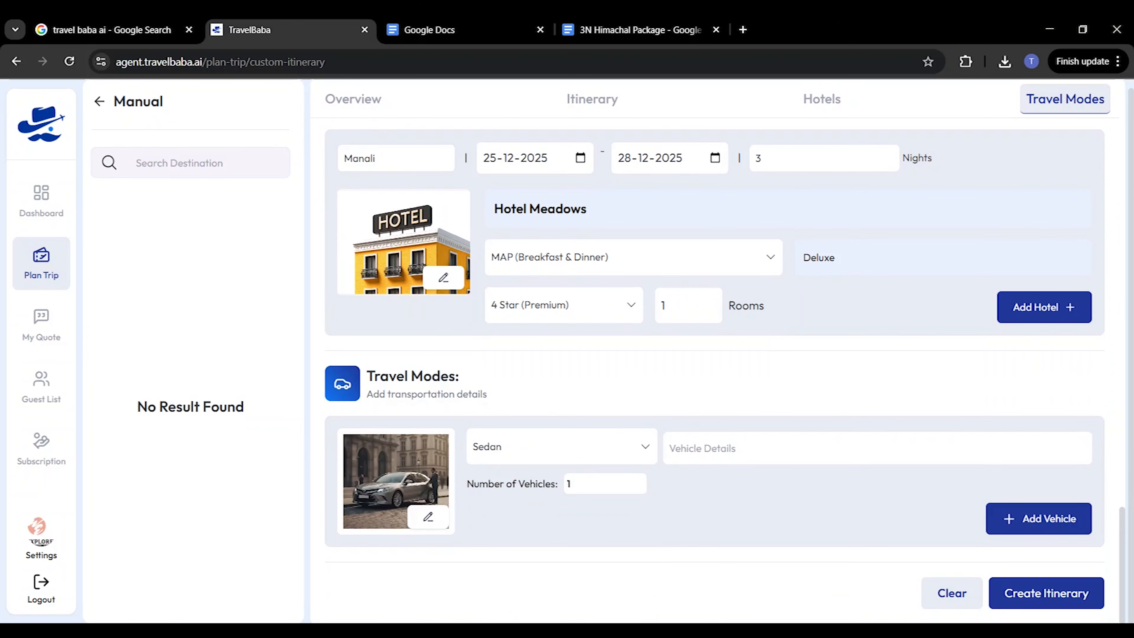
pyautogui.press('Tab')
pyautogui.write('Etios')
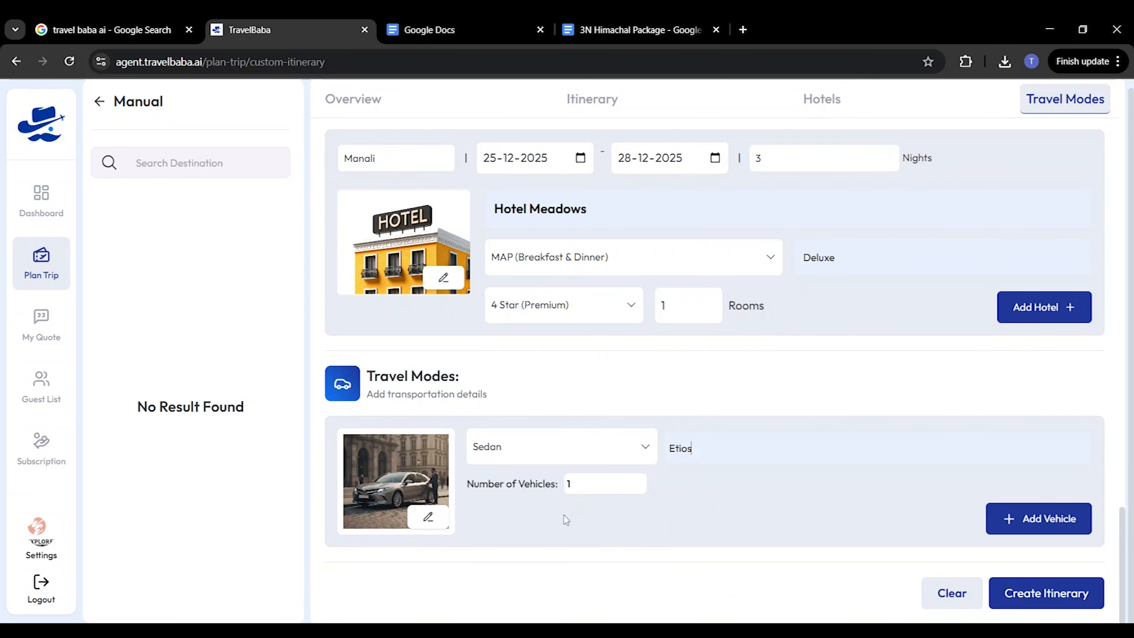
# Review the completed trip form from overview to travel modes and create the itinerary
pyautogui.scroll(3, 561, 509)
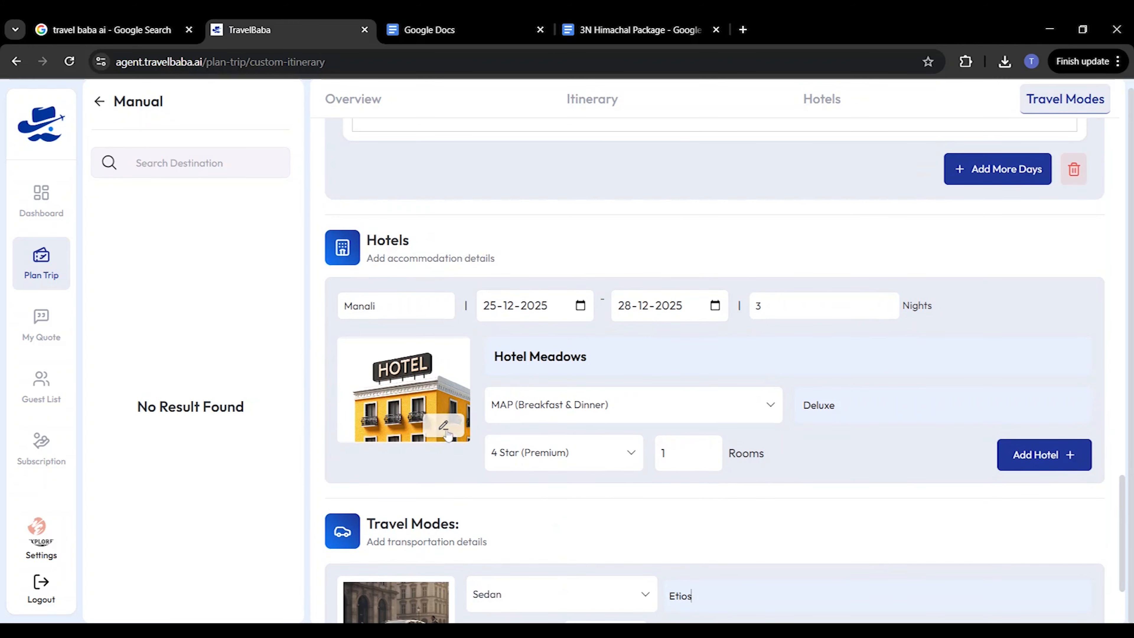
pyautogui.scroll(-3, 714, 447)
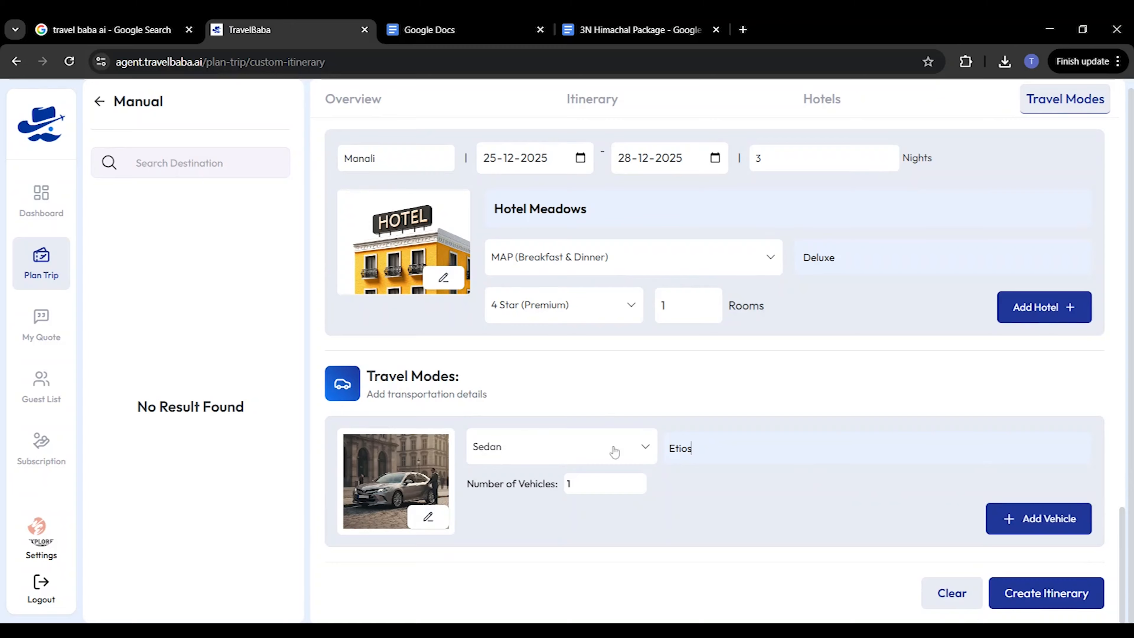
pyautogui.scroll(20, 734, 436)
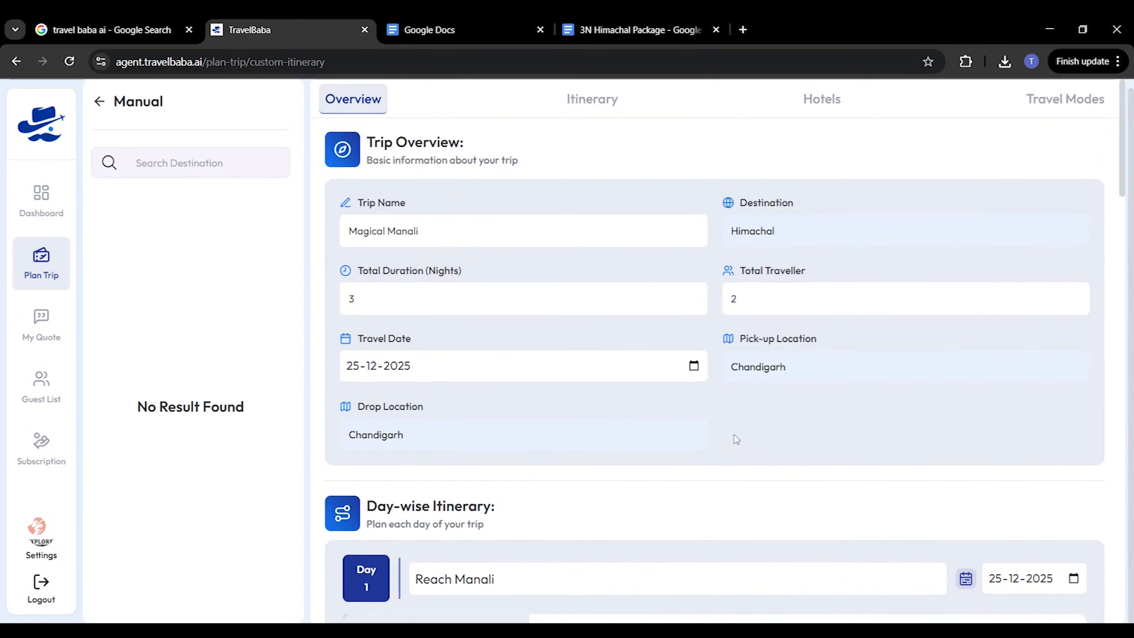
pyautogui.scroll(-20, 733, 434)
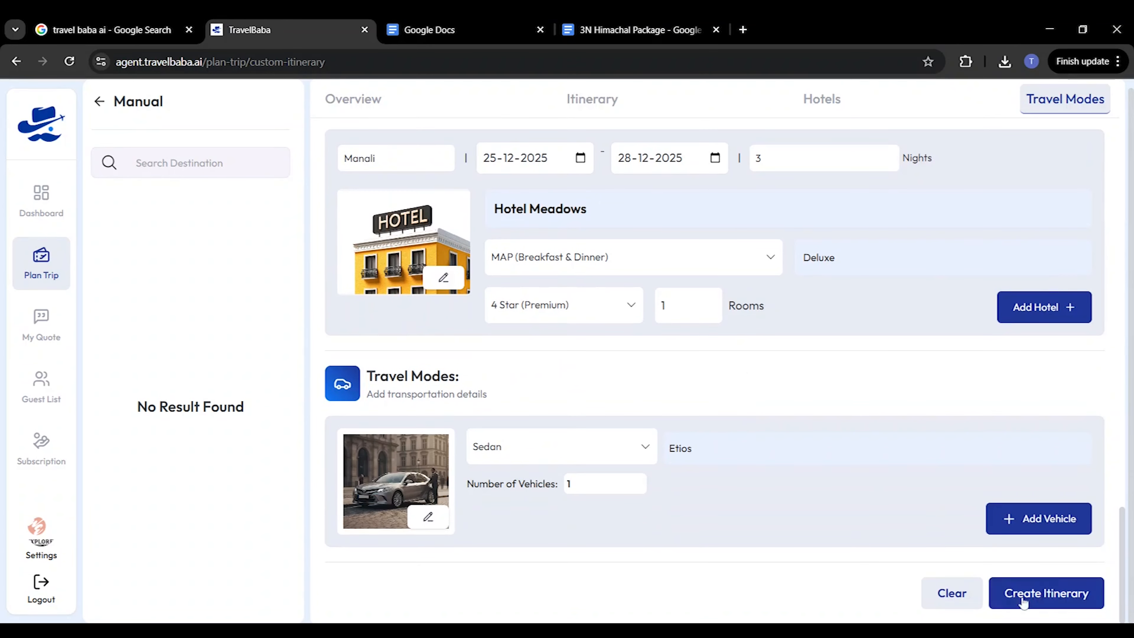
pyautogui.click(1022, 601)
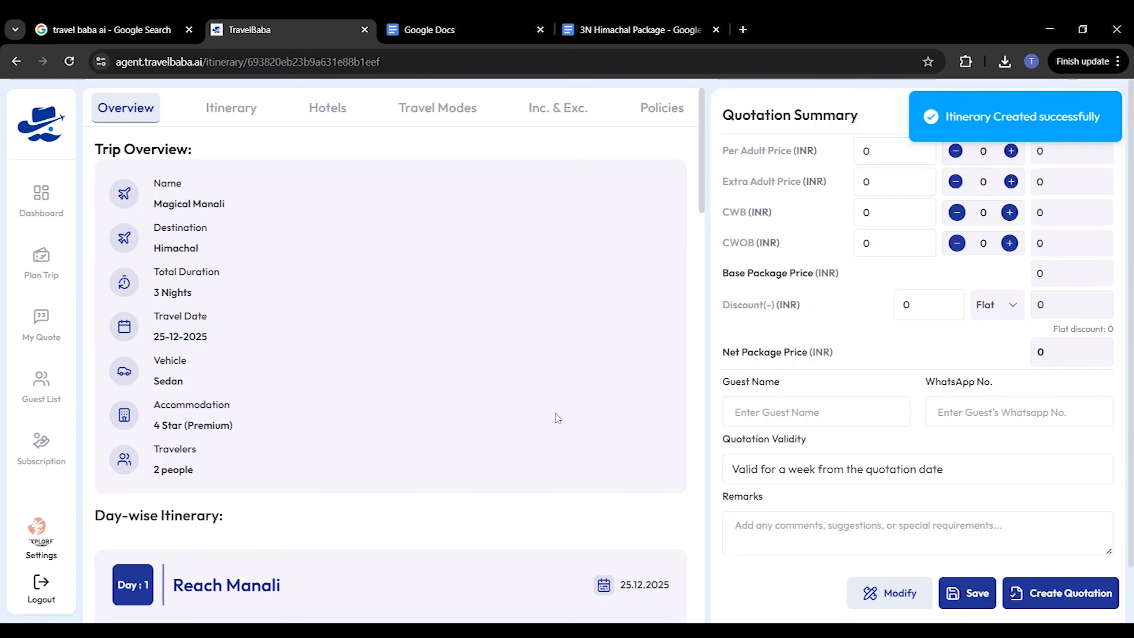
# Examine the created itinerary's daily plans, hotel, travel mode, inclusions and exclusions, and policies
pyautogui.scroll(-8, 505, 381)
pyautogui.scroll(-15, 505, 383)
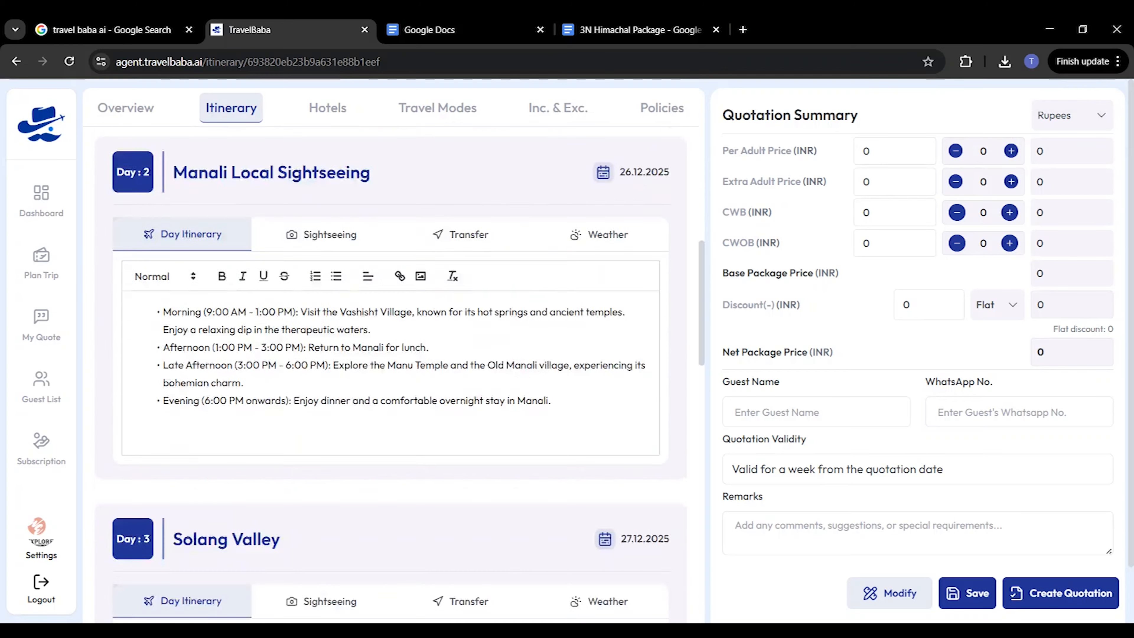
pyautogui.scroll(5, 505, 384)
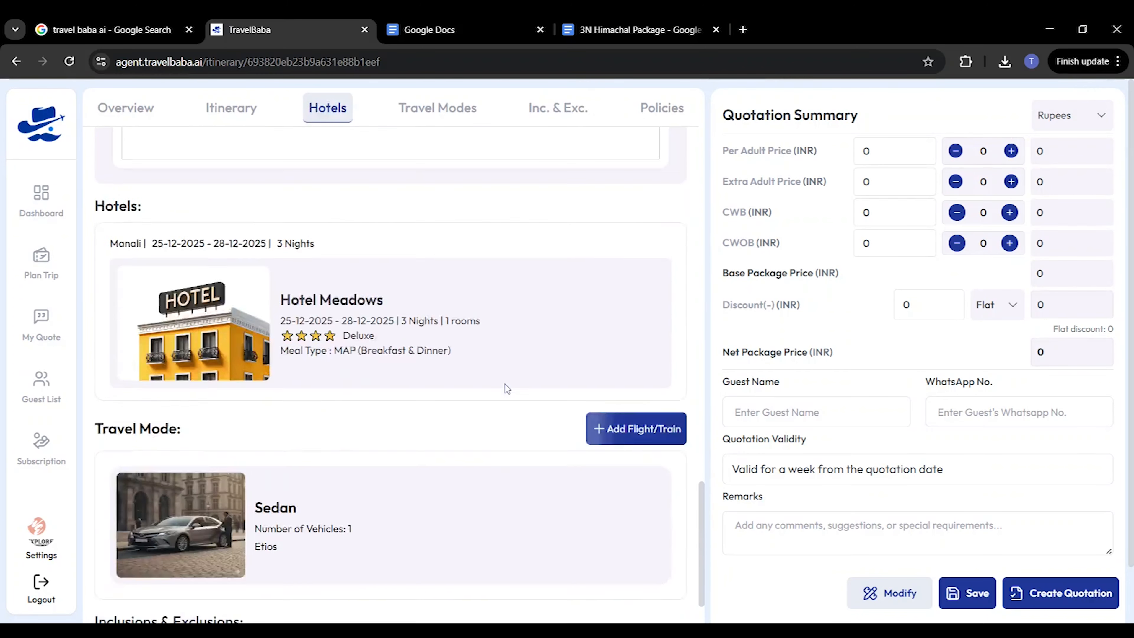
pyautogui.scroll(-8, 364, 452)
pyautogui.scroll(-3, 364, 452)
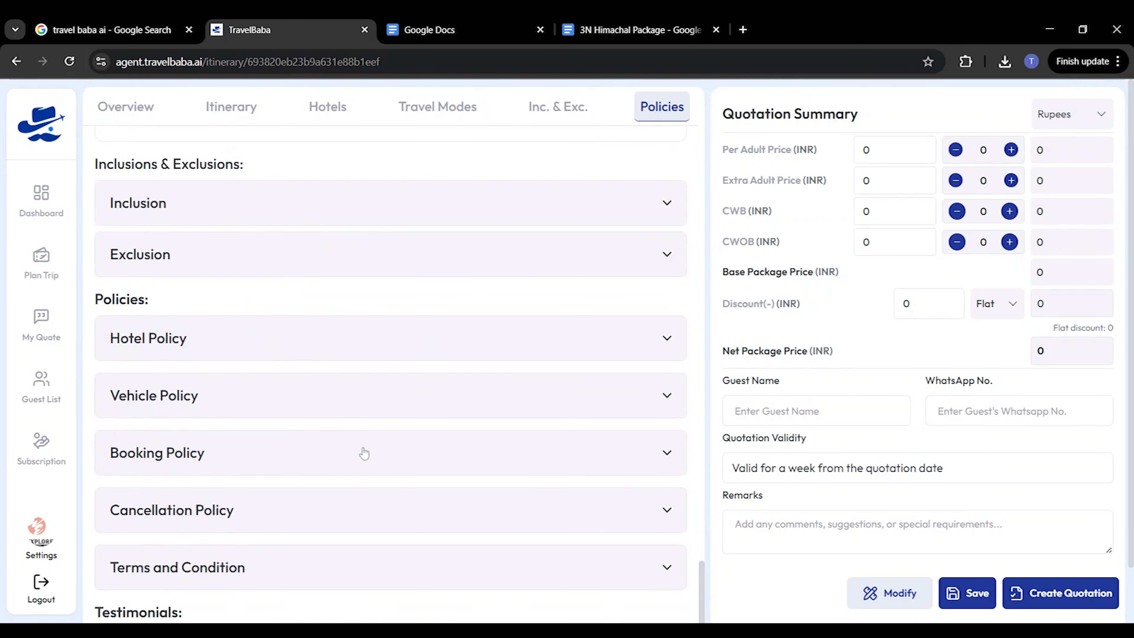
pyautogui.scroll(15, 363, 452)
pyautogui.scroll(10, 363, 452)
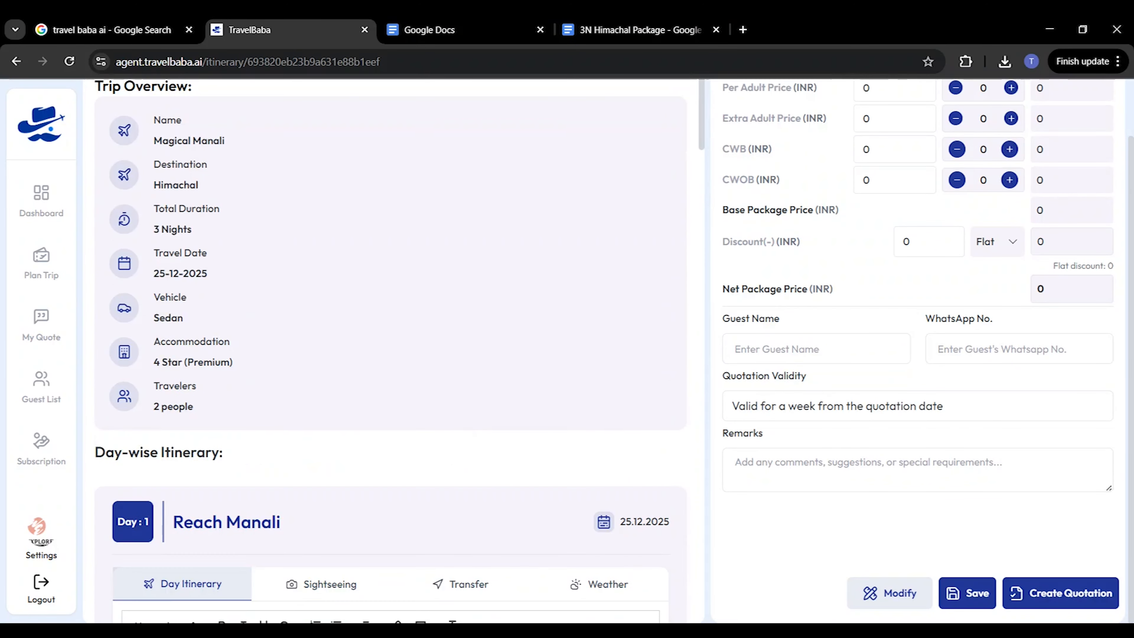
pyautogui.scroll(2, 471, 358)
# Set the per-adult price to 15000 INR for 2 adults and apply a 10% discount to the package
pyautogui.doubleClick(856, 156)
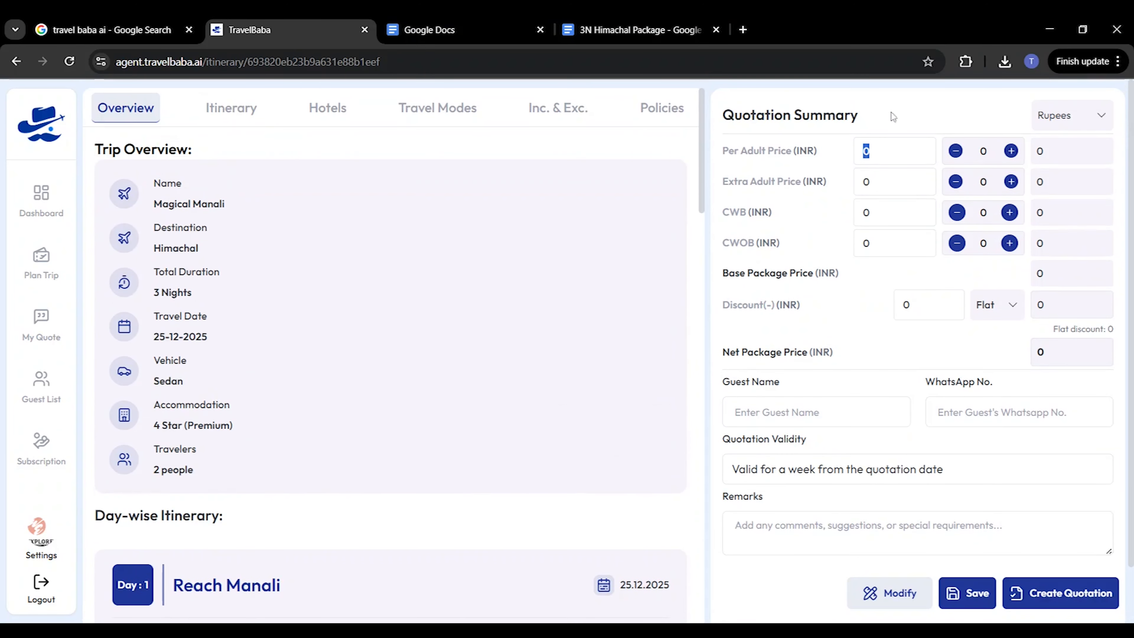
pyautogui.write('15000')
pyautogui.click(1011, 150)
pyautogui.click(1011, 150)
pyautogui.click(1000, 310)
pyautogui.click(998, 358)
pyautogui.write('10')
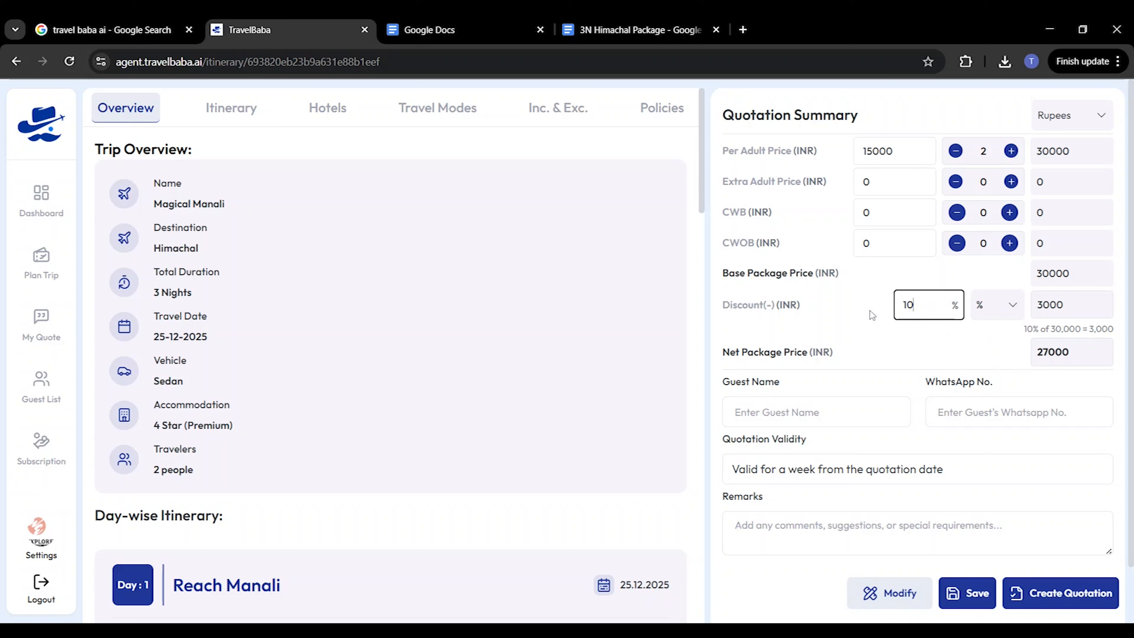
# Save the itinerary with the guest's name filled in and create its quotation
pyautogui.click(815, 412)
pyautogui.write('Mahek')
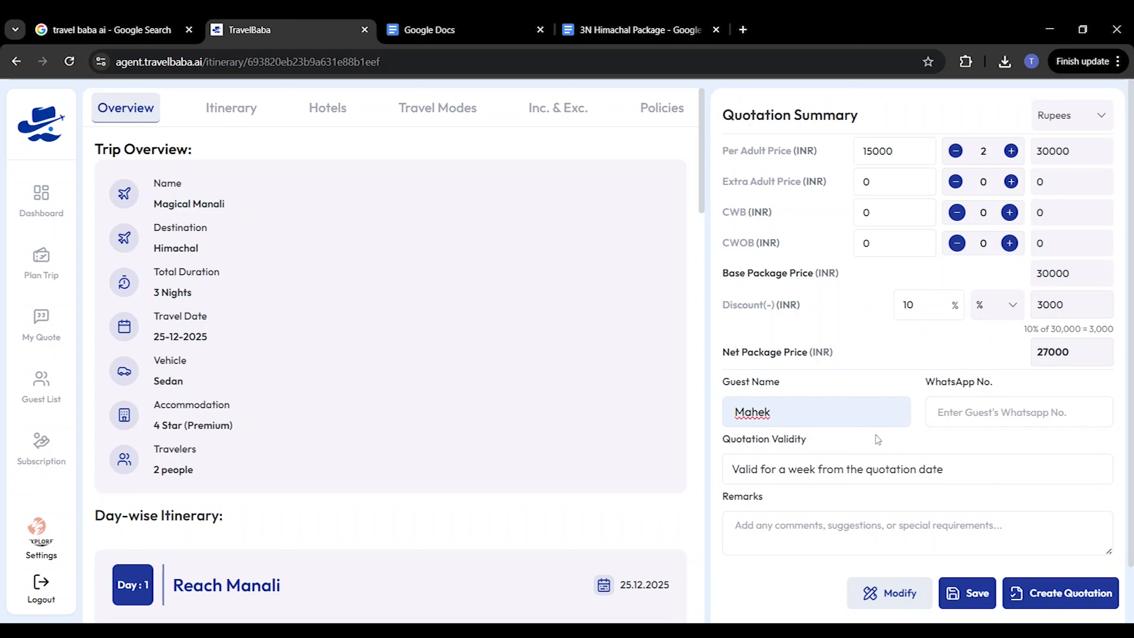
pyautogui.click(969, 592)
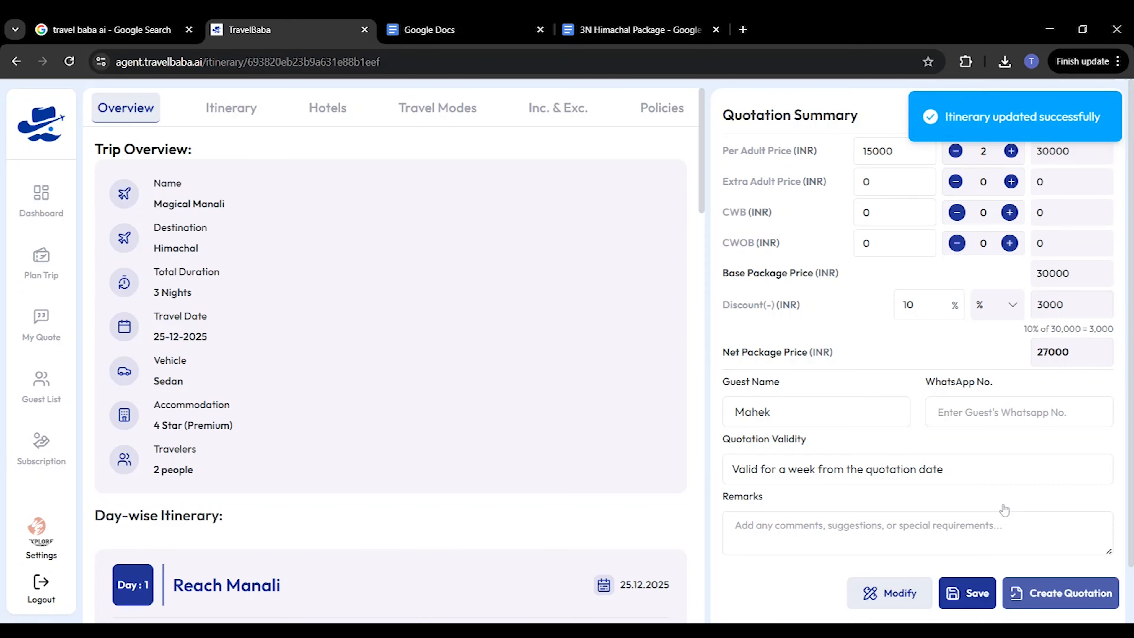
pyautogui.click(1025, 601)
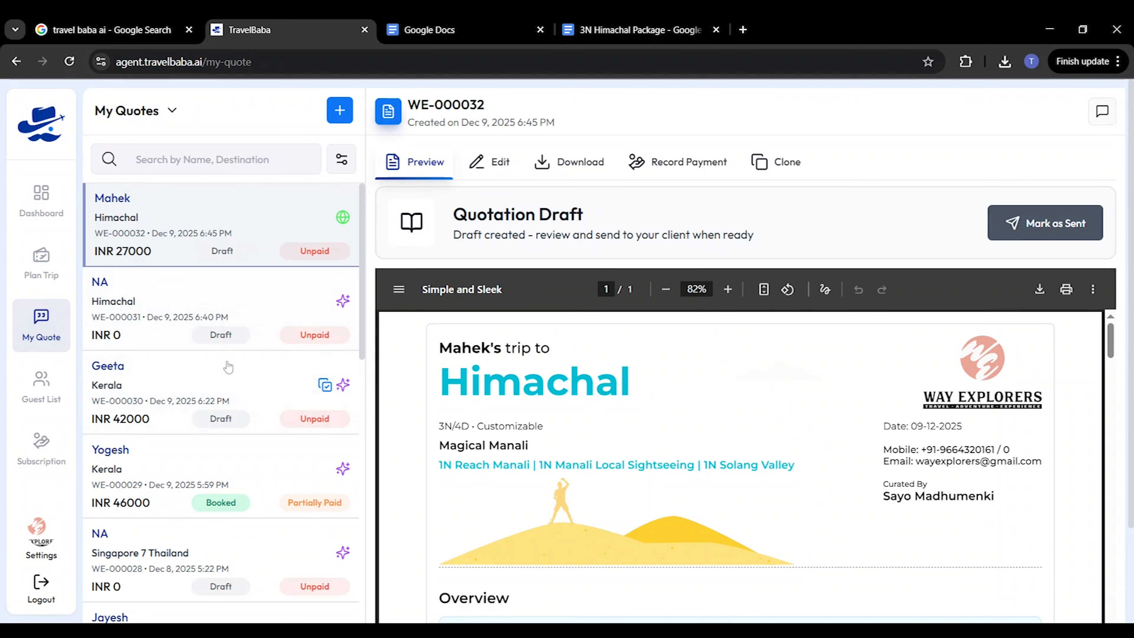
# Examine the new Himachal quotation draft and its comments
pyautogui.scroll(-10, 223, 370)
pyautogui.scroll(10, 219, 370)
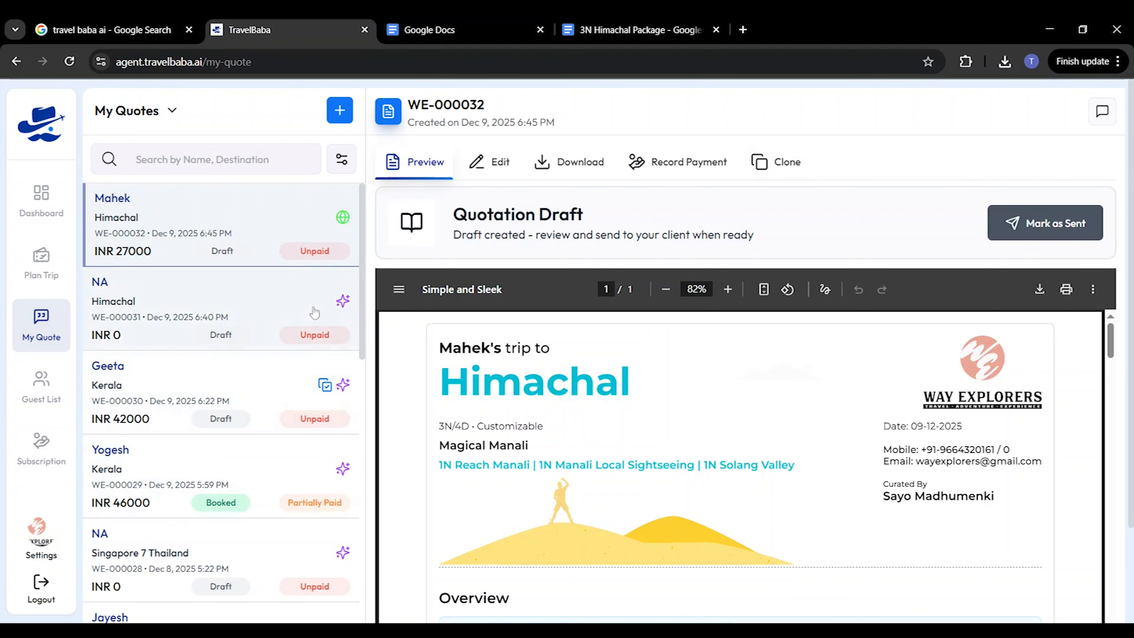
pyautogui.click(1101, 114)
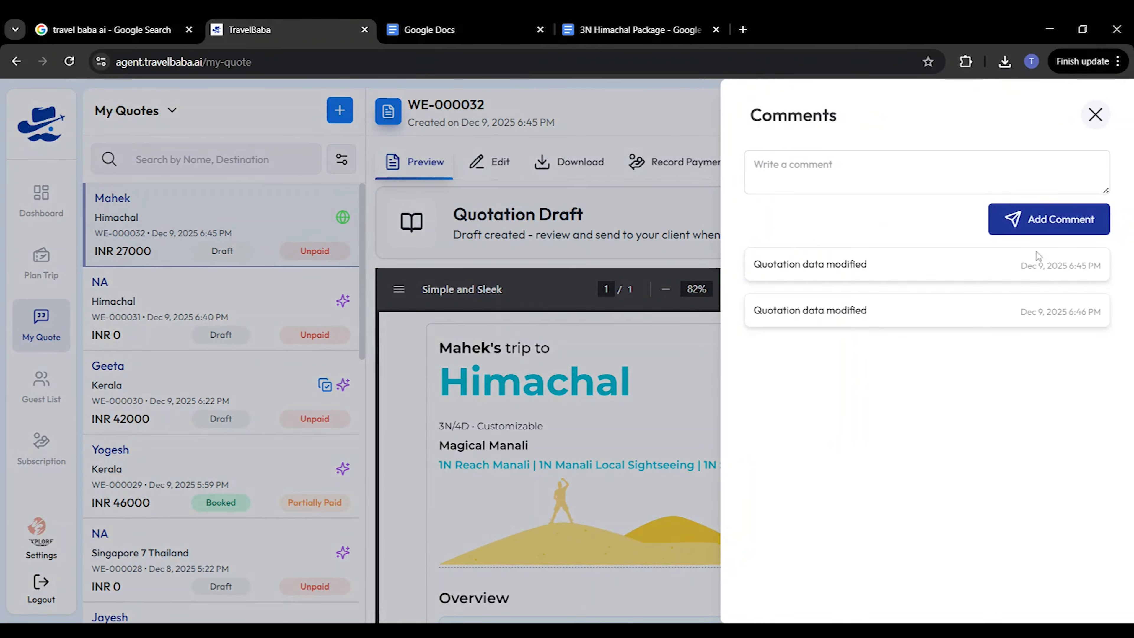
pyautogui.click(1095, 115)
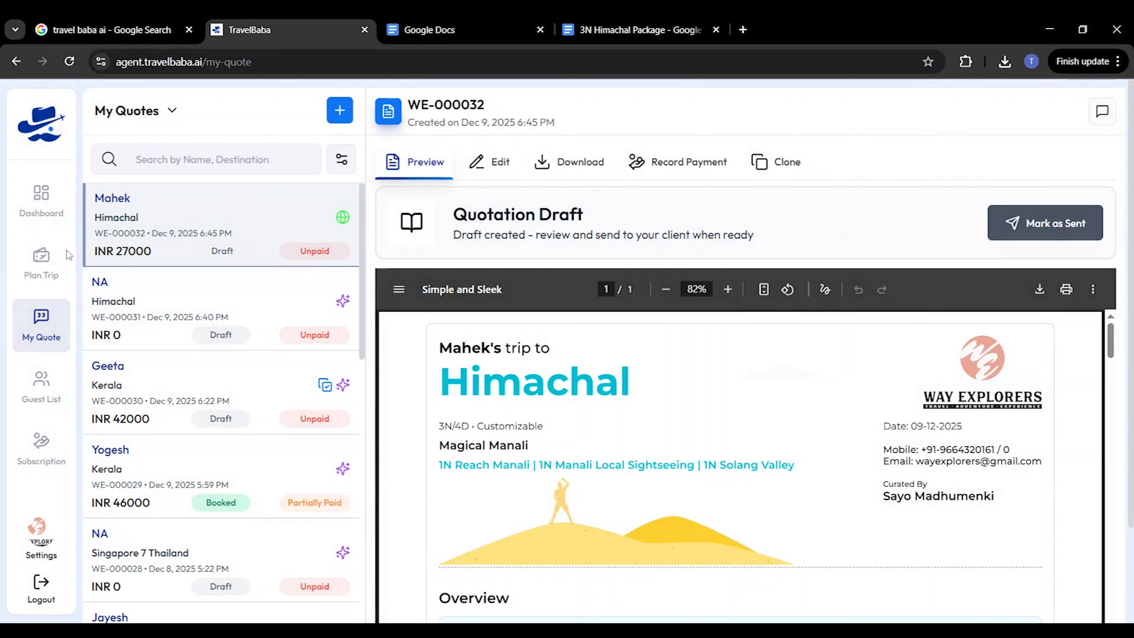